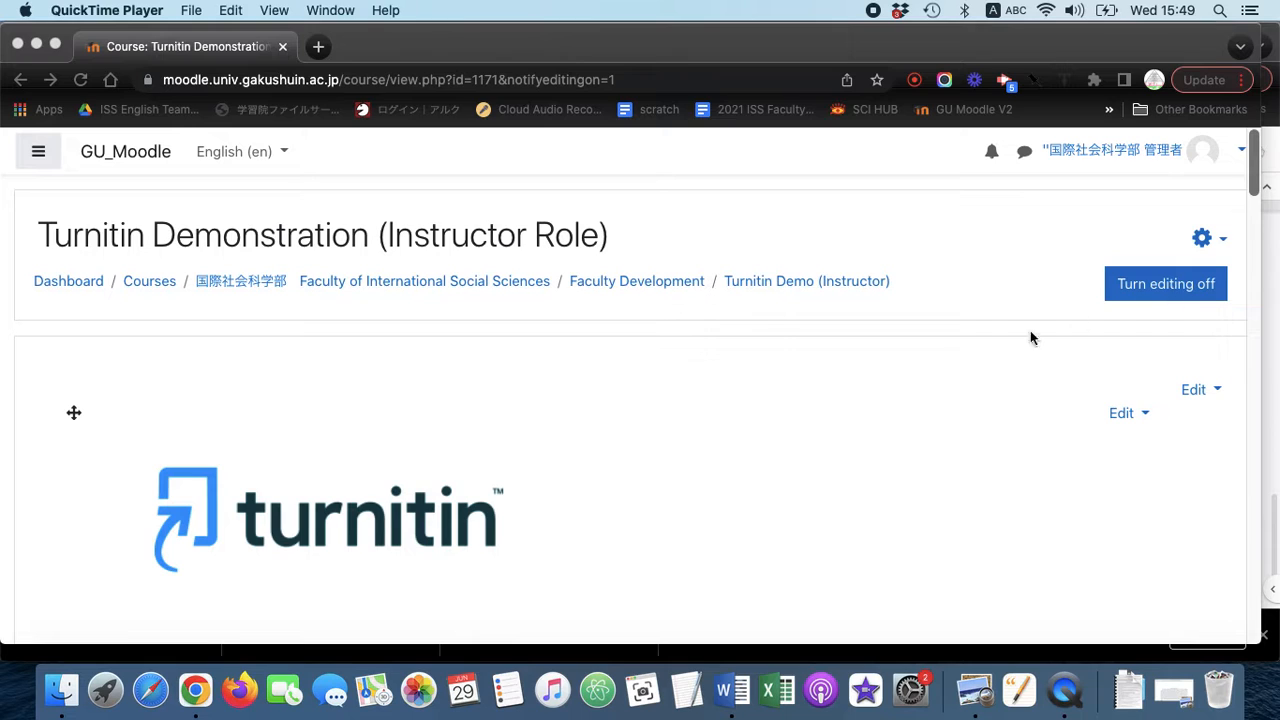
# Step: Add a new Assignment activity to the course section "Example 4: Assignment (Less Sensitive)"
pyautogui.scroll(-2, 987, 379)
pyautogui.scroll(-15, 987, 379)
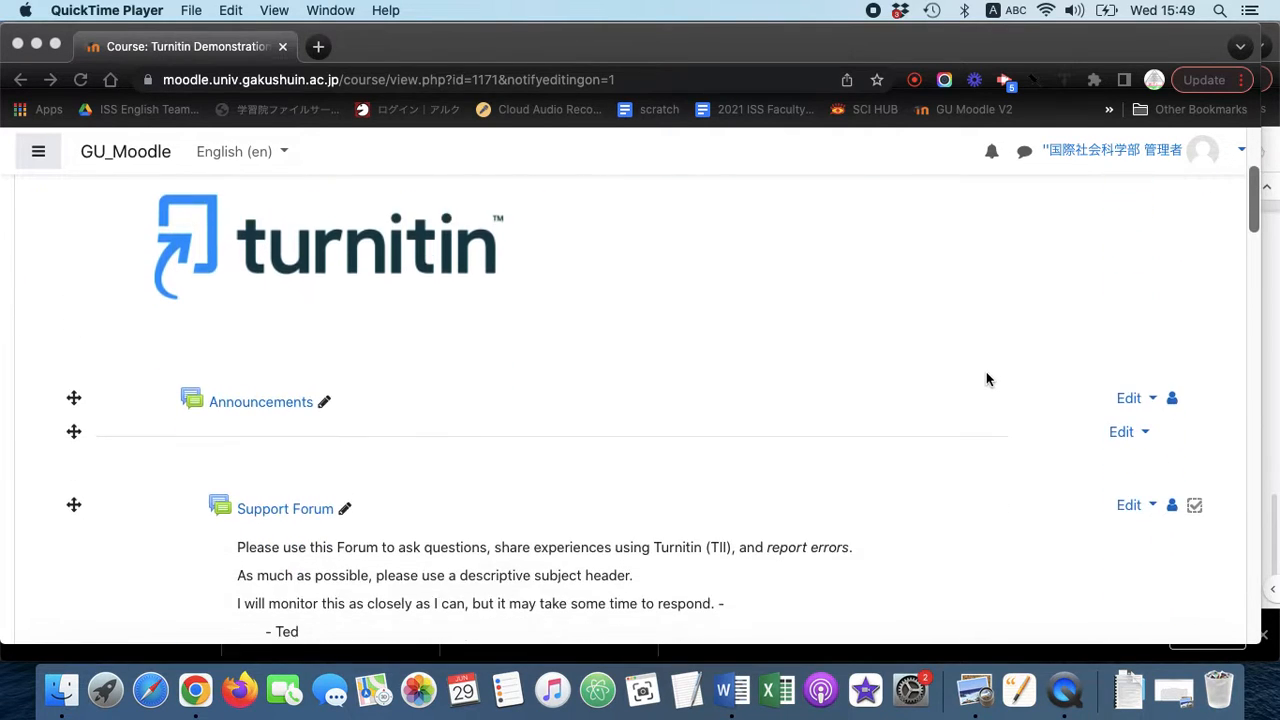
pyautogui.scroll(-12, 987, 379)
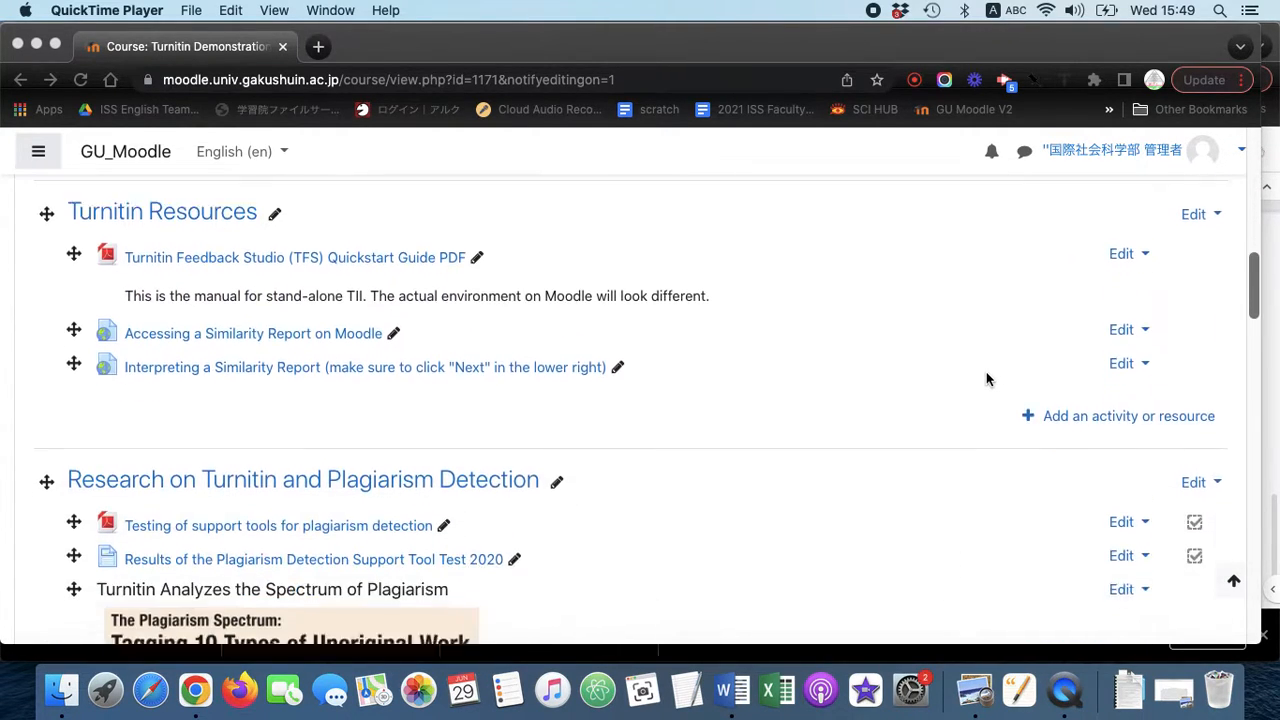
pyautogui.scroll(-10, 987, 379)
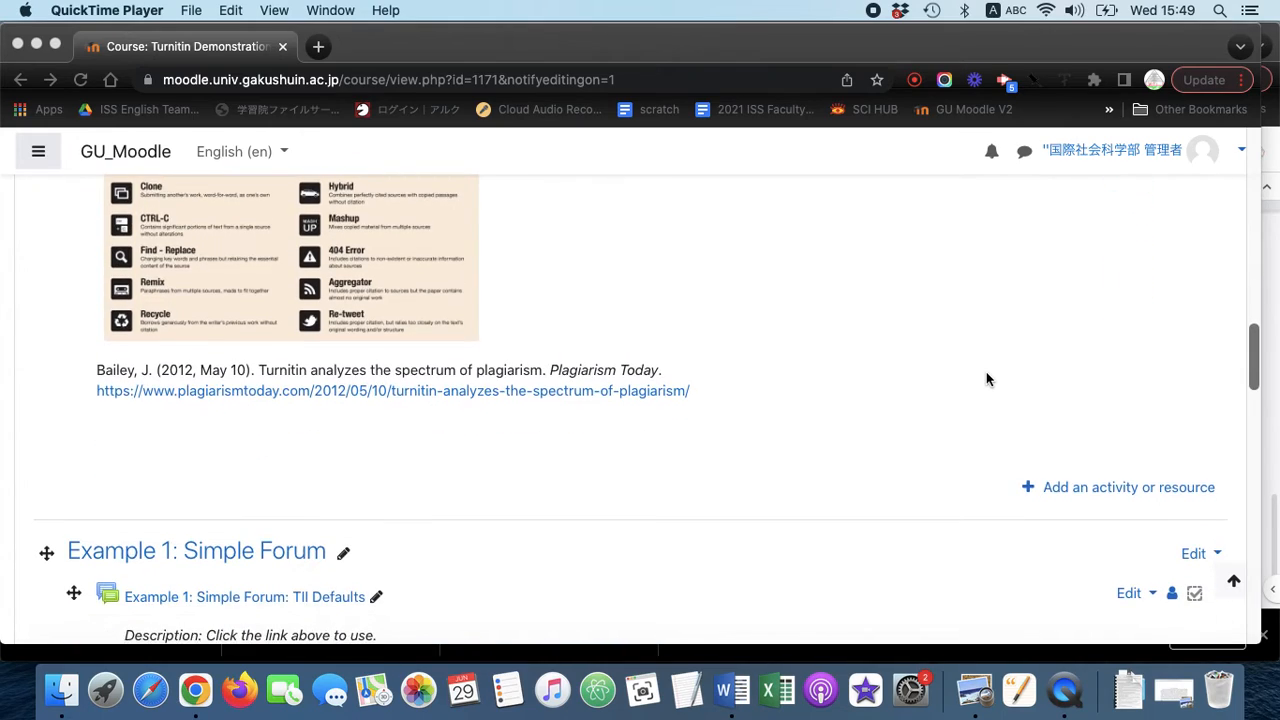
pyautogui.scroll(-13, 987, 379)
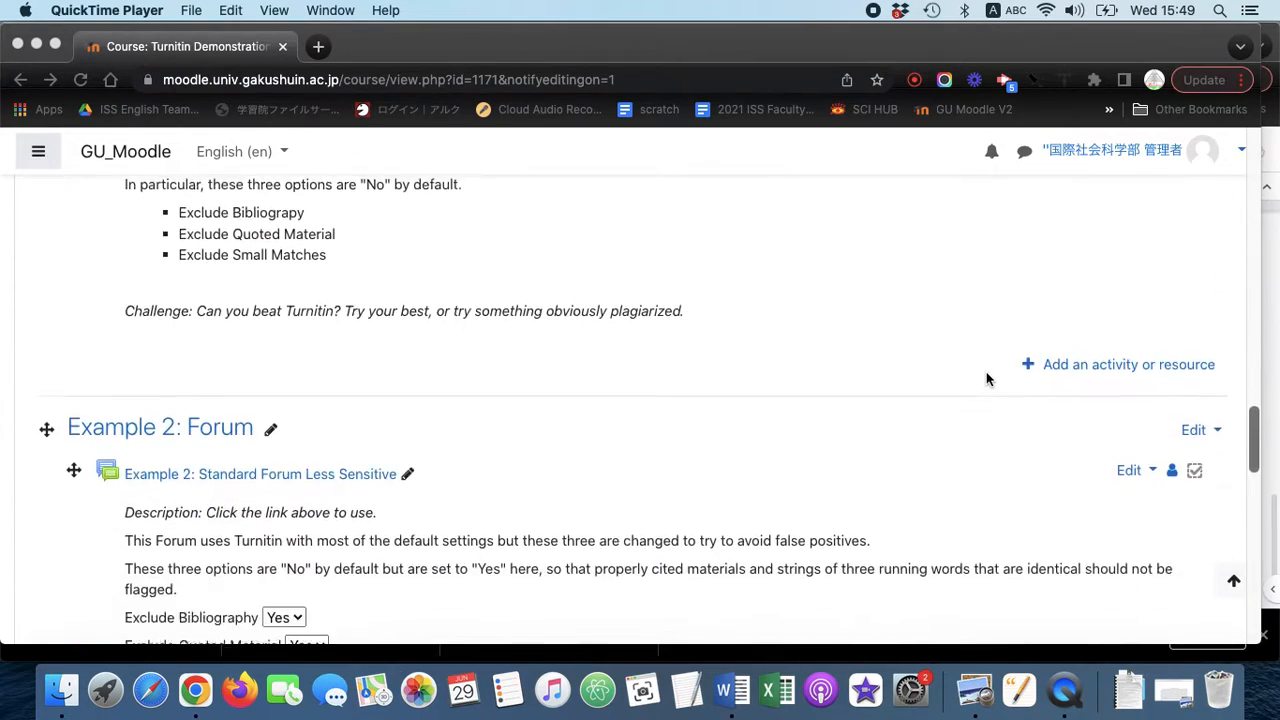
pyautogui.scroll(-10, 987, 379)
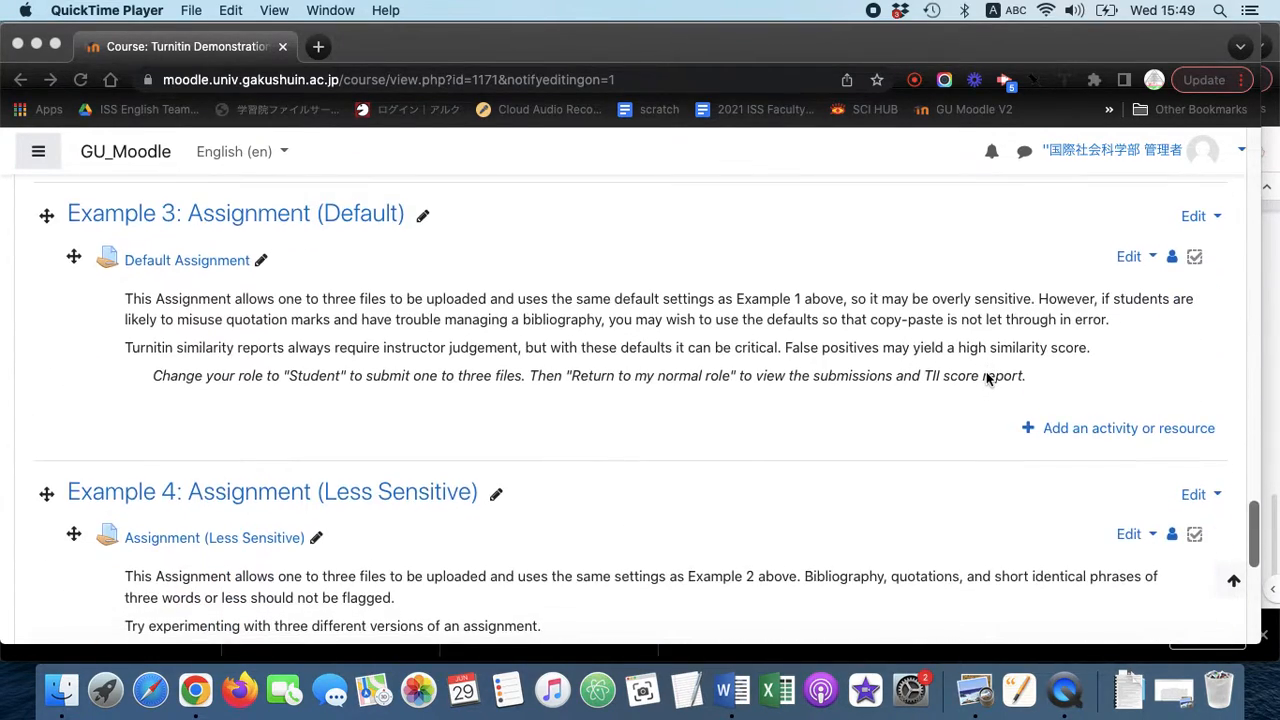
pyautogui.scroll(1, 987, 377)
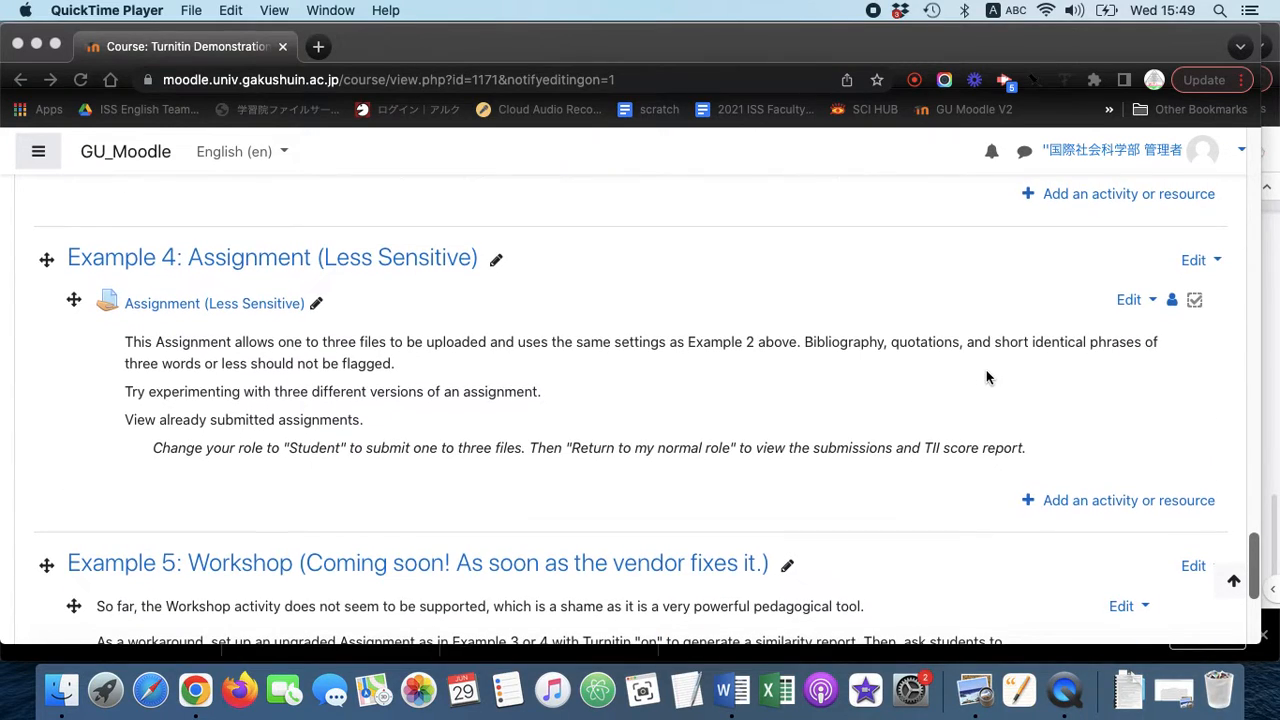
pyautogui.click(1101, 502)
pyautogui.click(1101, 503)
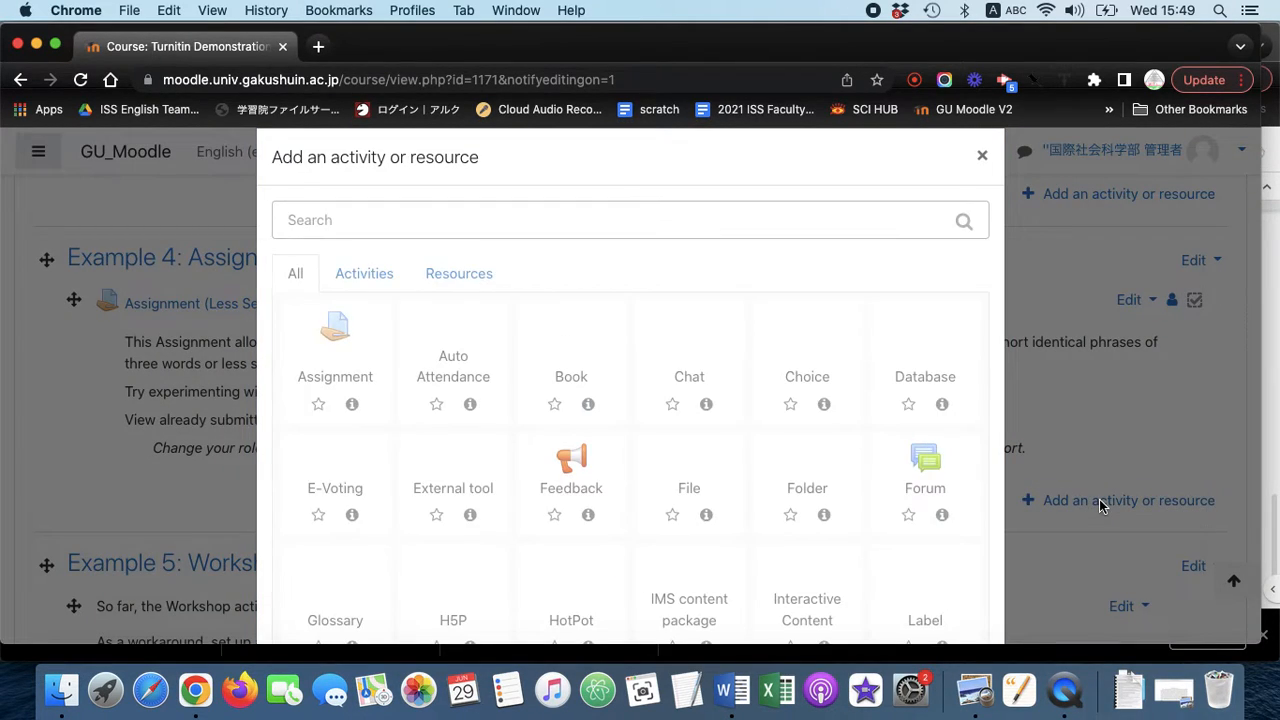
pyautogui.click(345, 342)
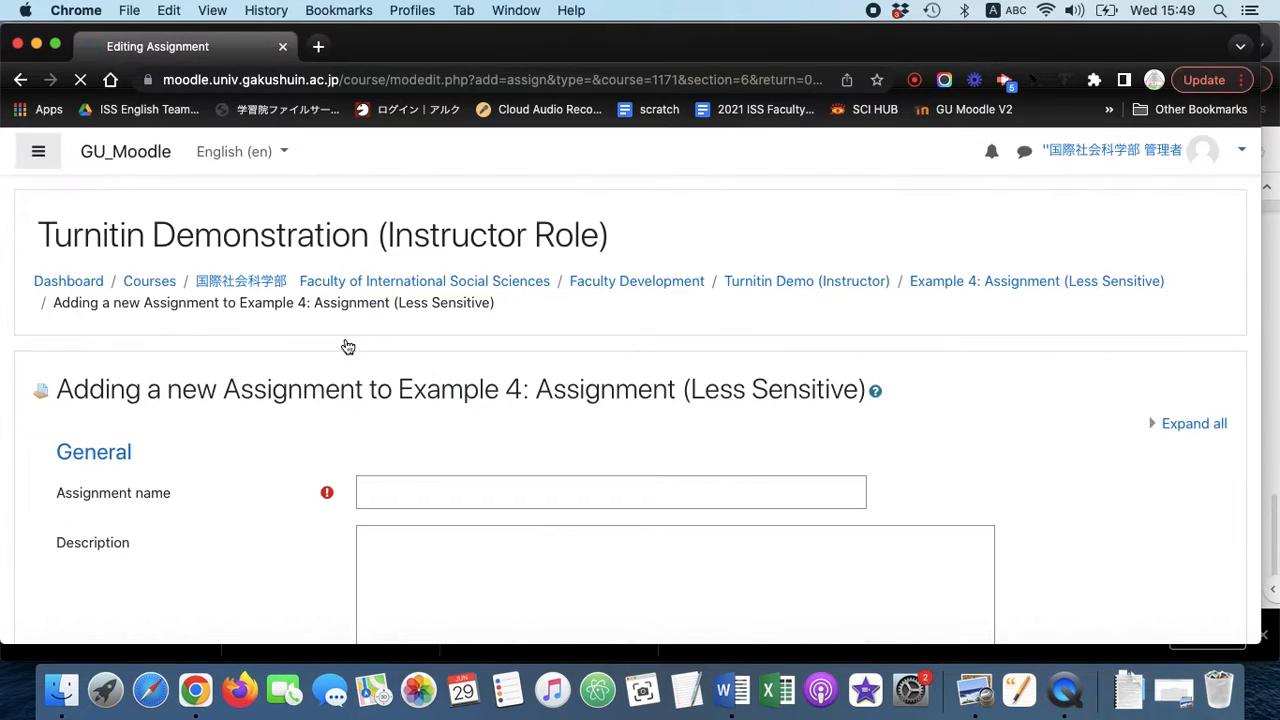
# Step: Name the new assignment "Turnitin Test for Past Plagiarism"
pyautogui.scroll(-3, 511, 440)
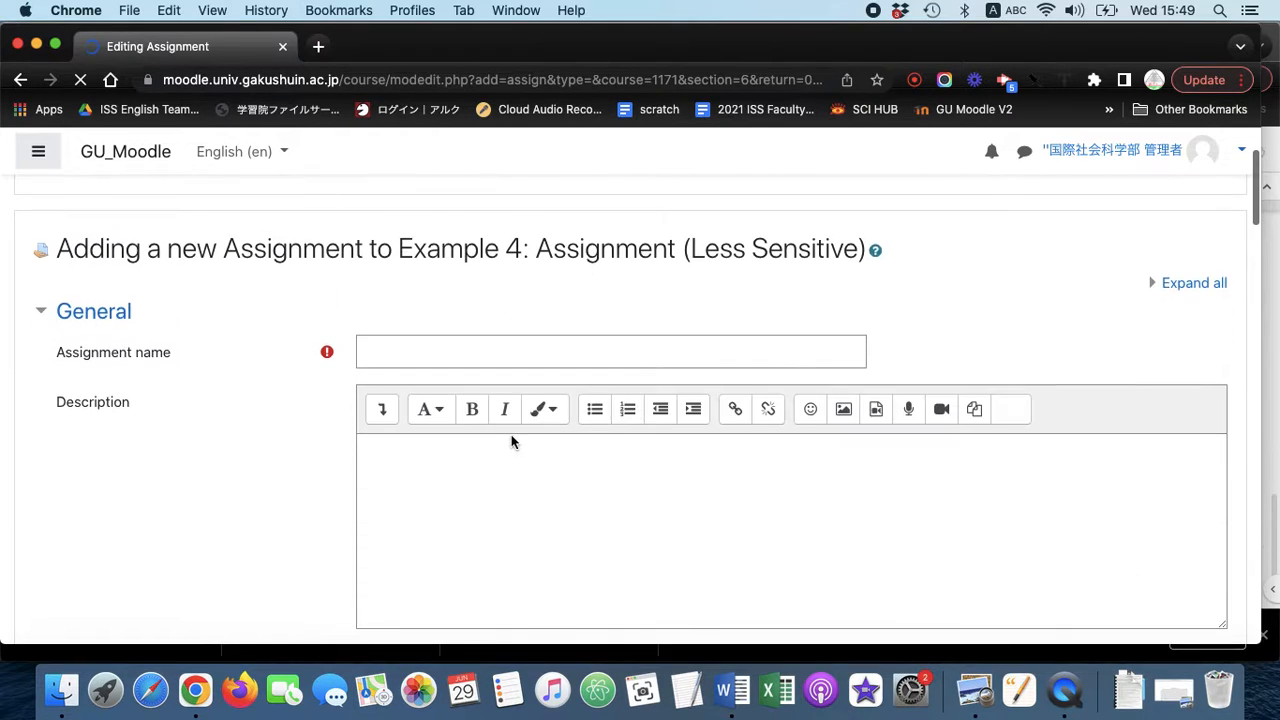
pyautogui.click(450, 352)
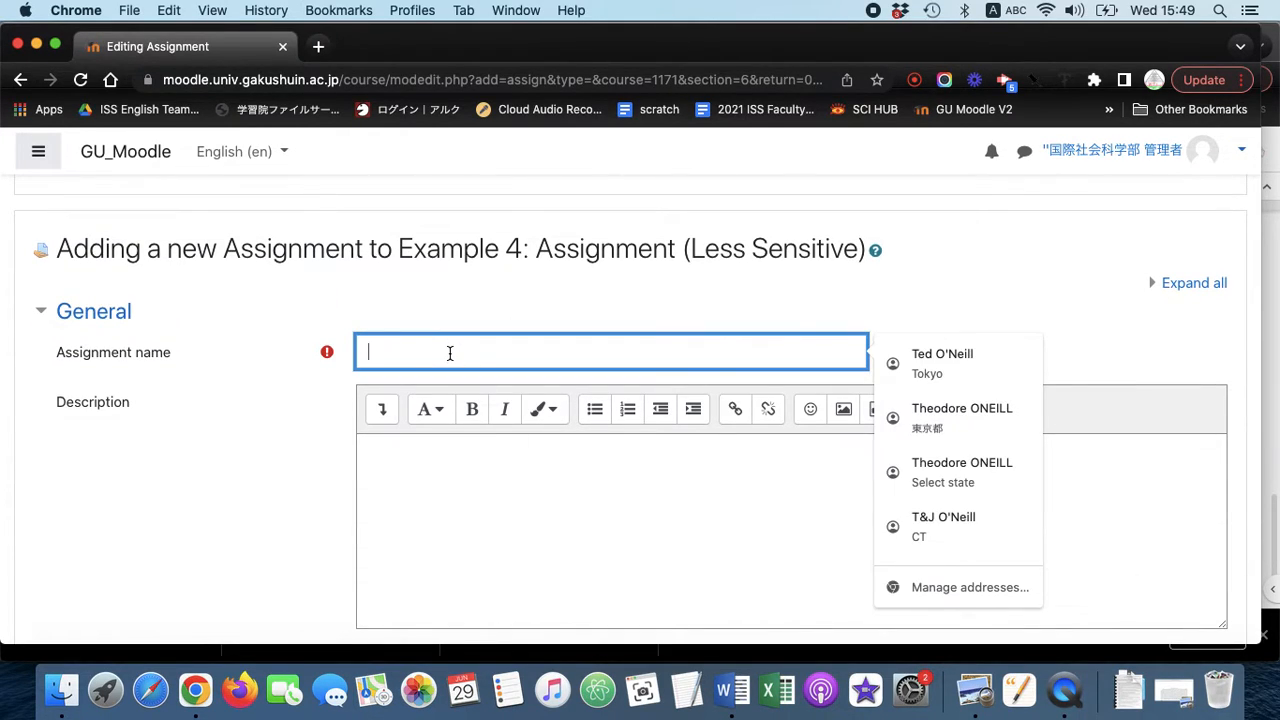
pyautogui.write('Turn')
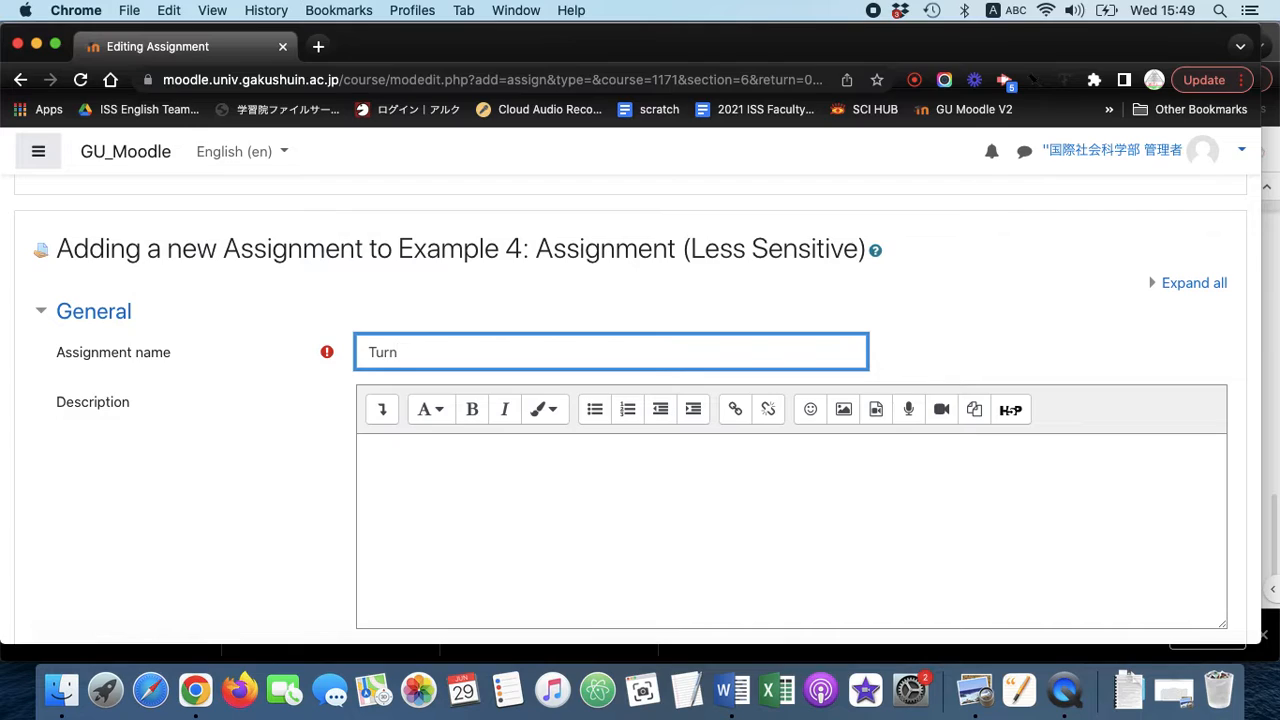
pyautogui.write('itin')
pyautogui.write('Test for Past Plagiarism')
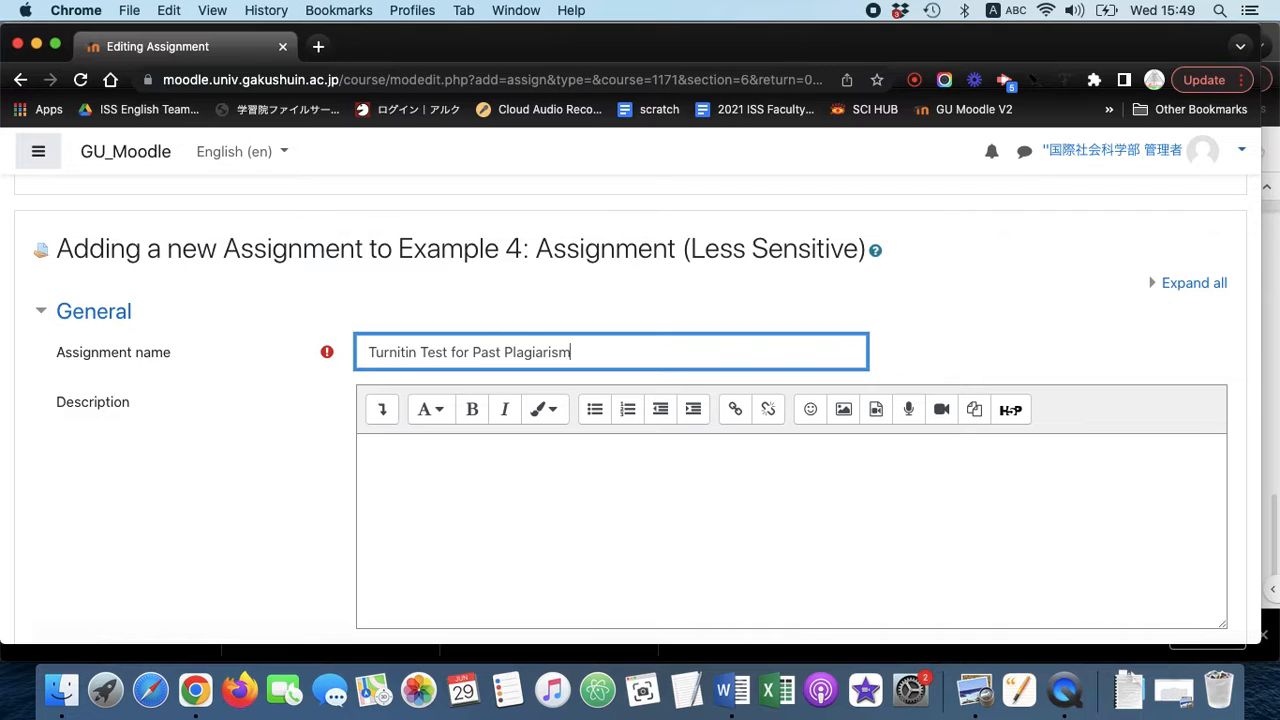
# Step: Enter "Check on previous work." as the assignment's description
pyautogui.scroll(-3, 511, 406)
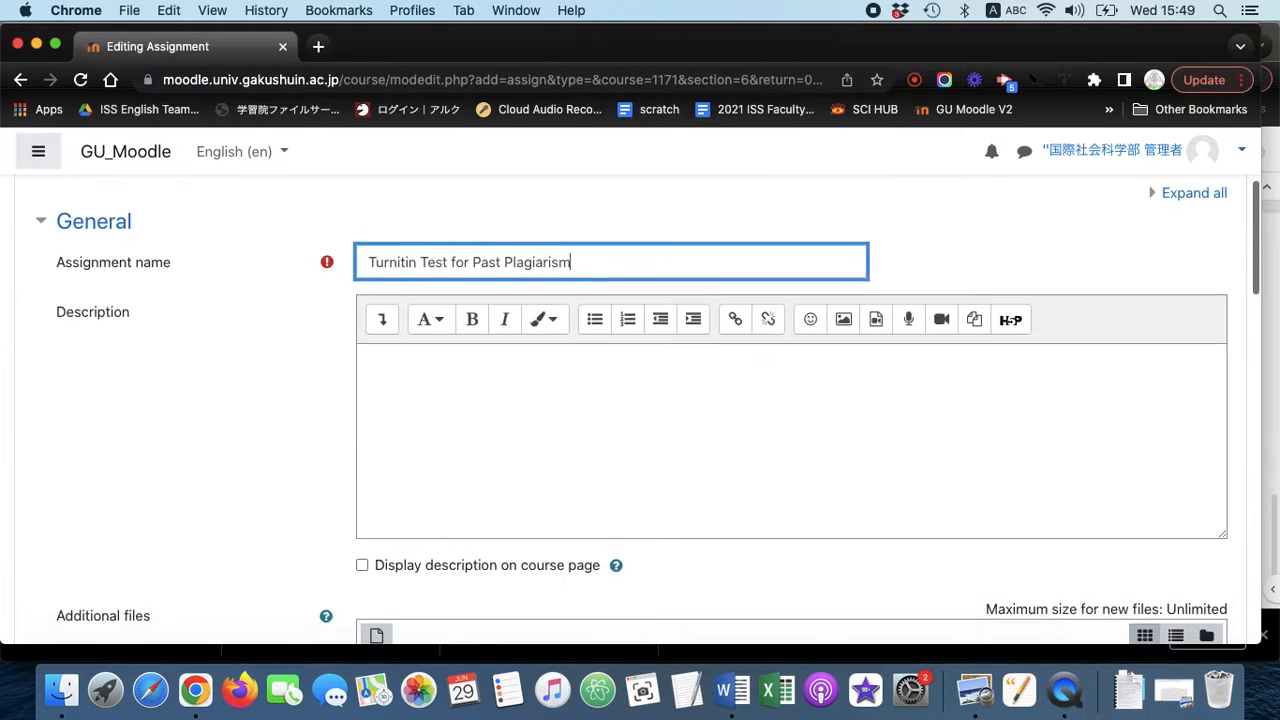
pyautogui.click(450, 380)
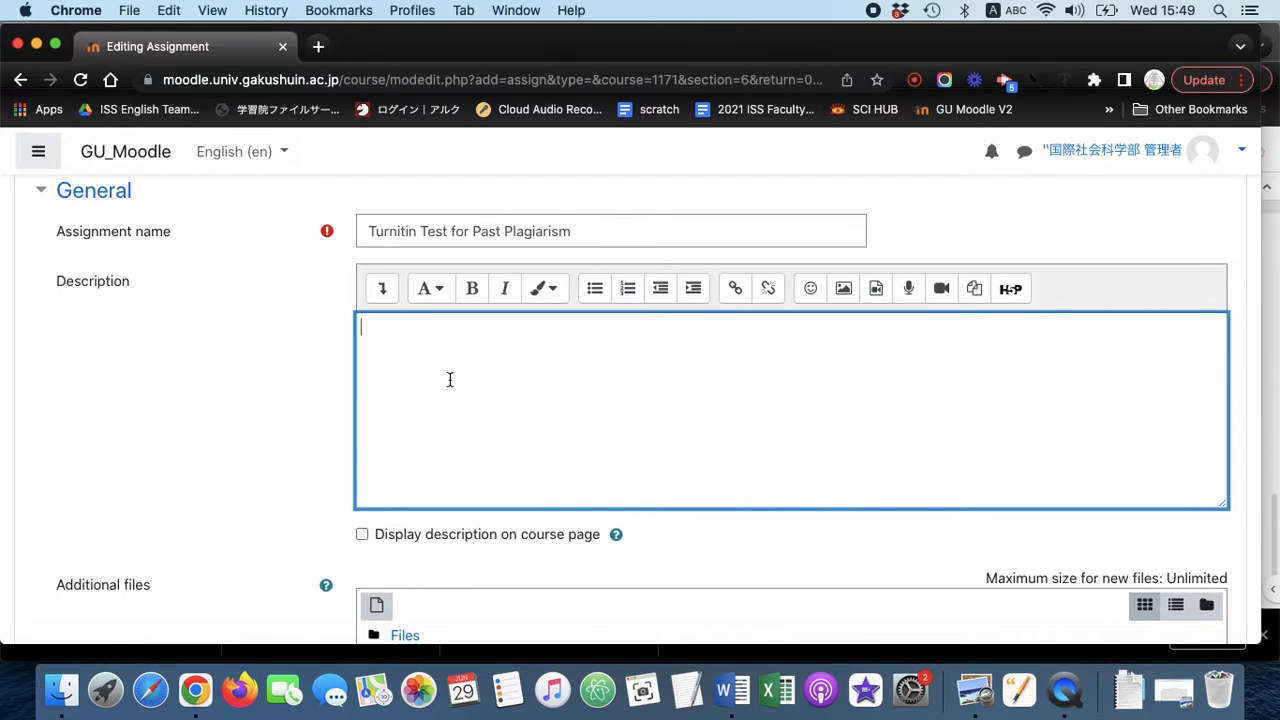
pyautogui.write('Check on previous work')
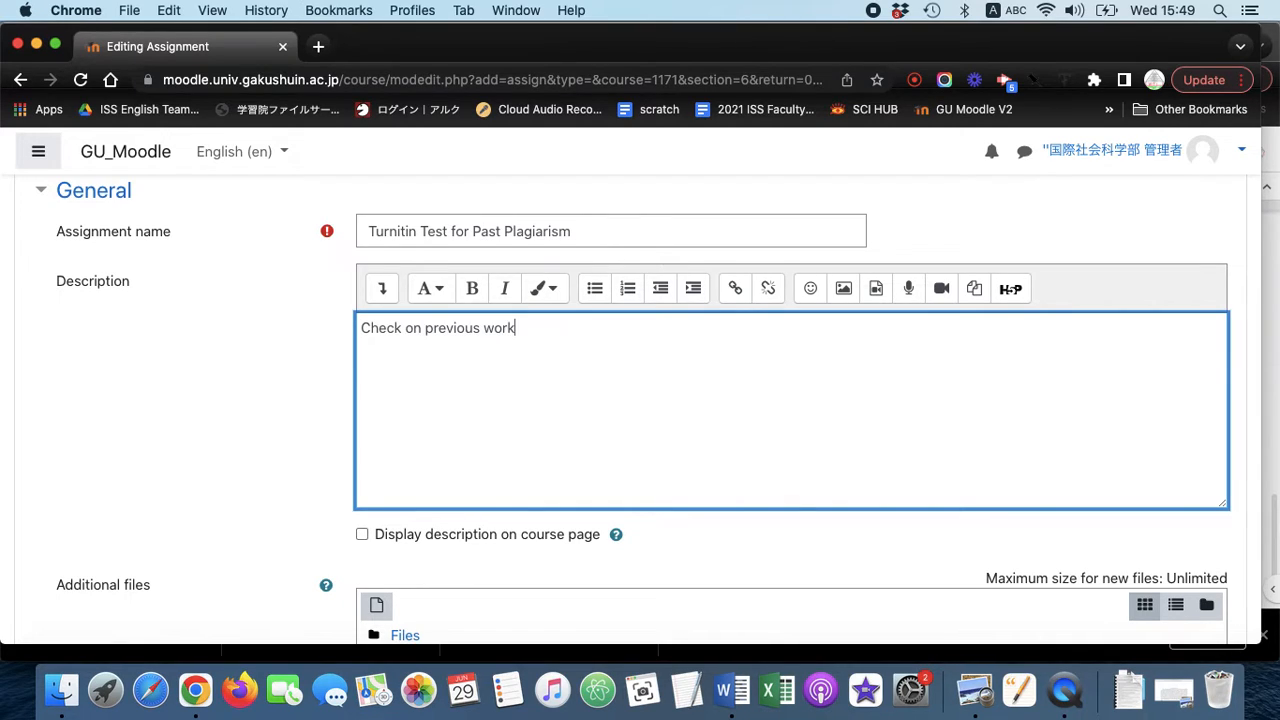
pyautogui.write('.')
# Step: Disable the due date and the grading reminder date in the assignment's availability settings
pyautogui.scroll(-5, 790, 410)
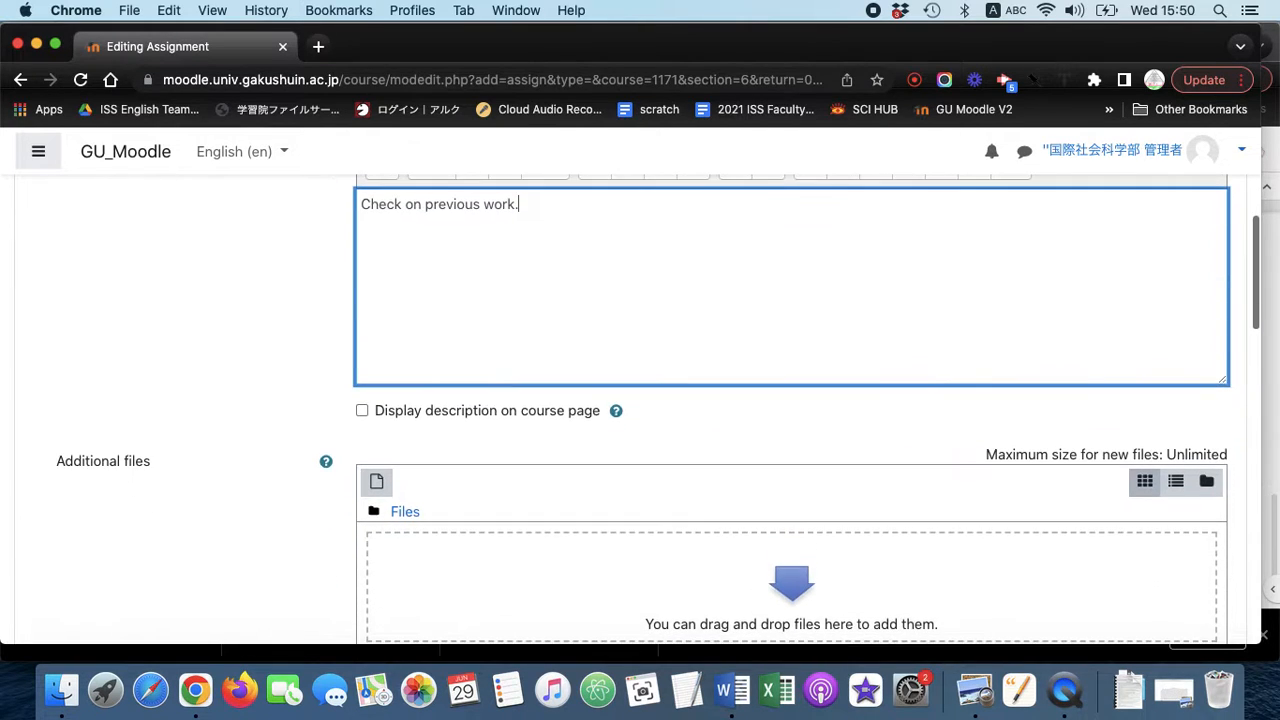
pyautogui.scroll(-7, 790, 410)
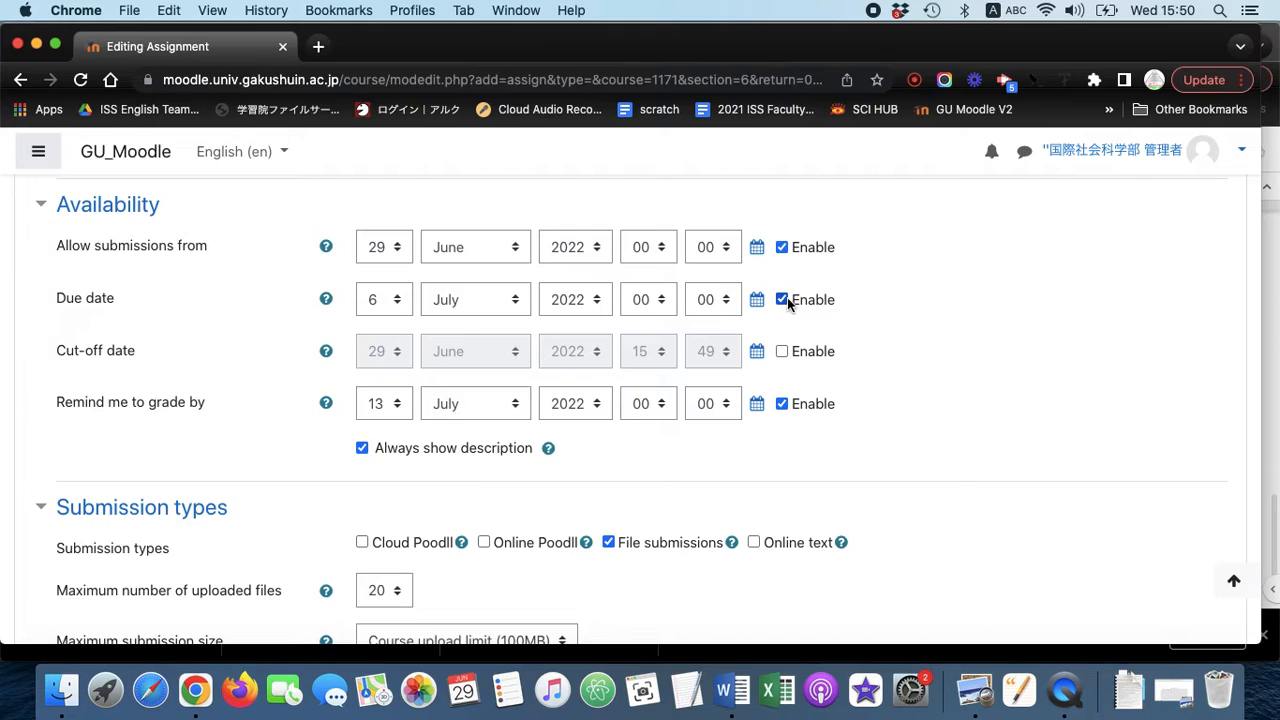
pyautogui.click(782, 300)
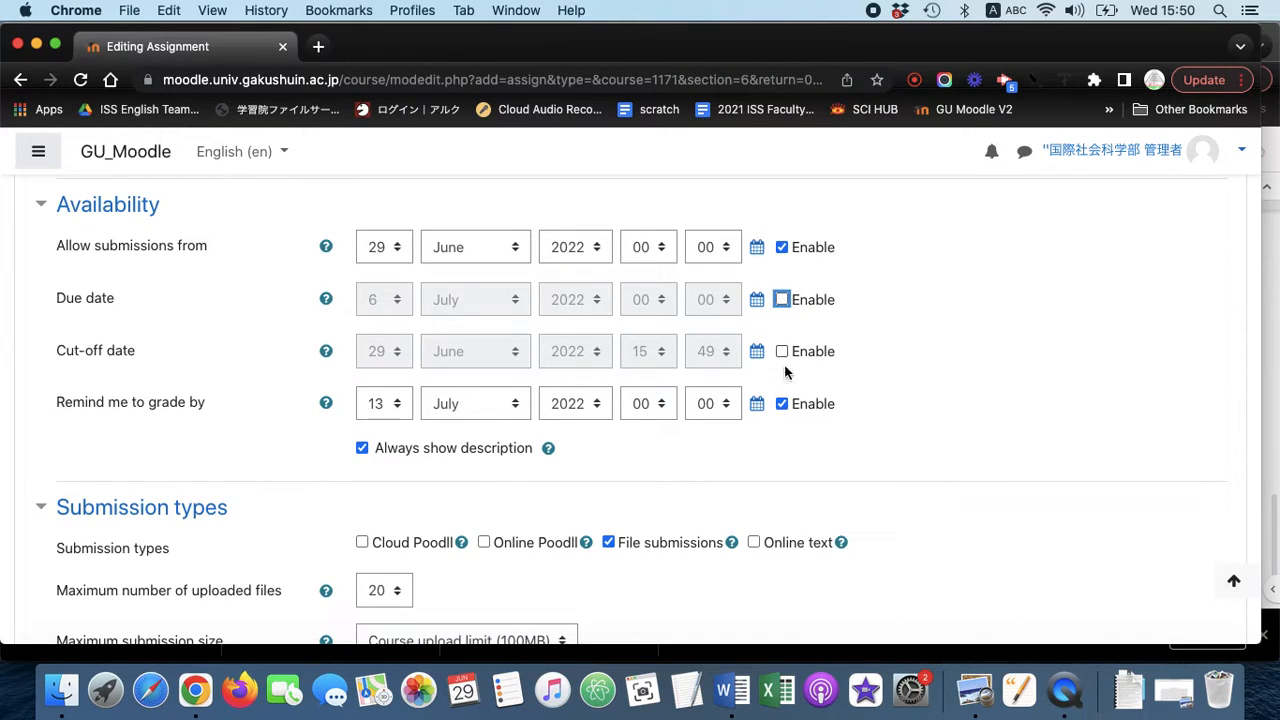
pyautogui.click(782, 404)
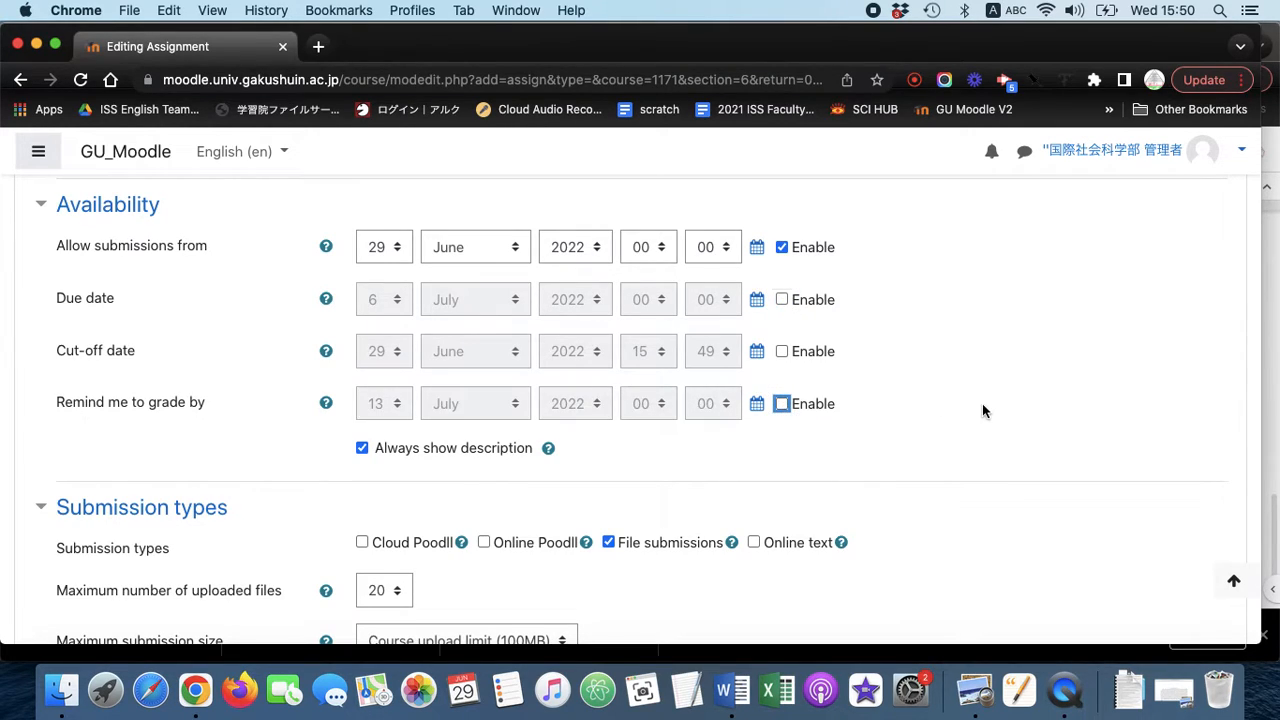
# Step: Set the maximum number of uploaded files to 10
pyautogui.scroll(-5, 985, 407)
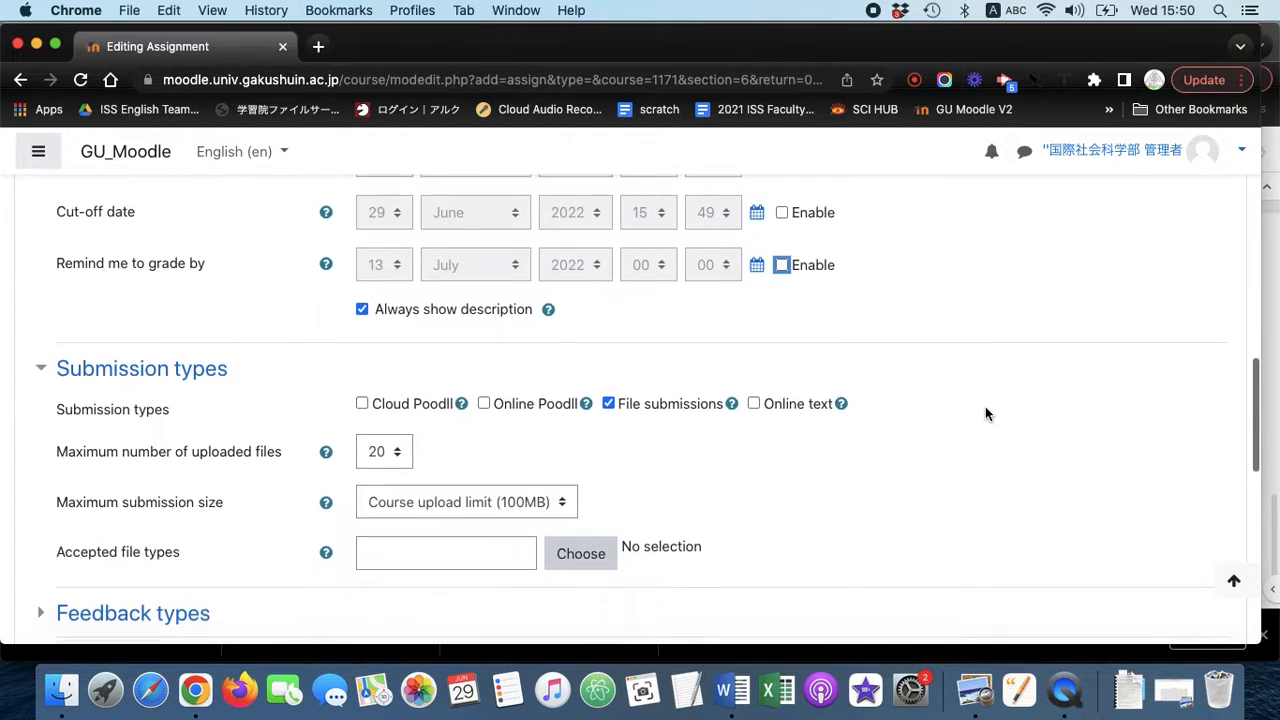
pyautogui.scroll(-2, 985, 406)
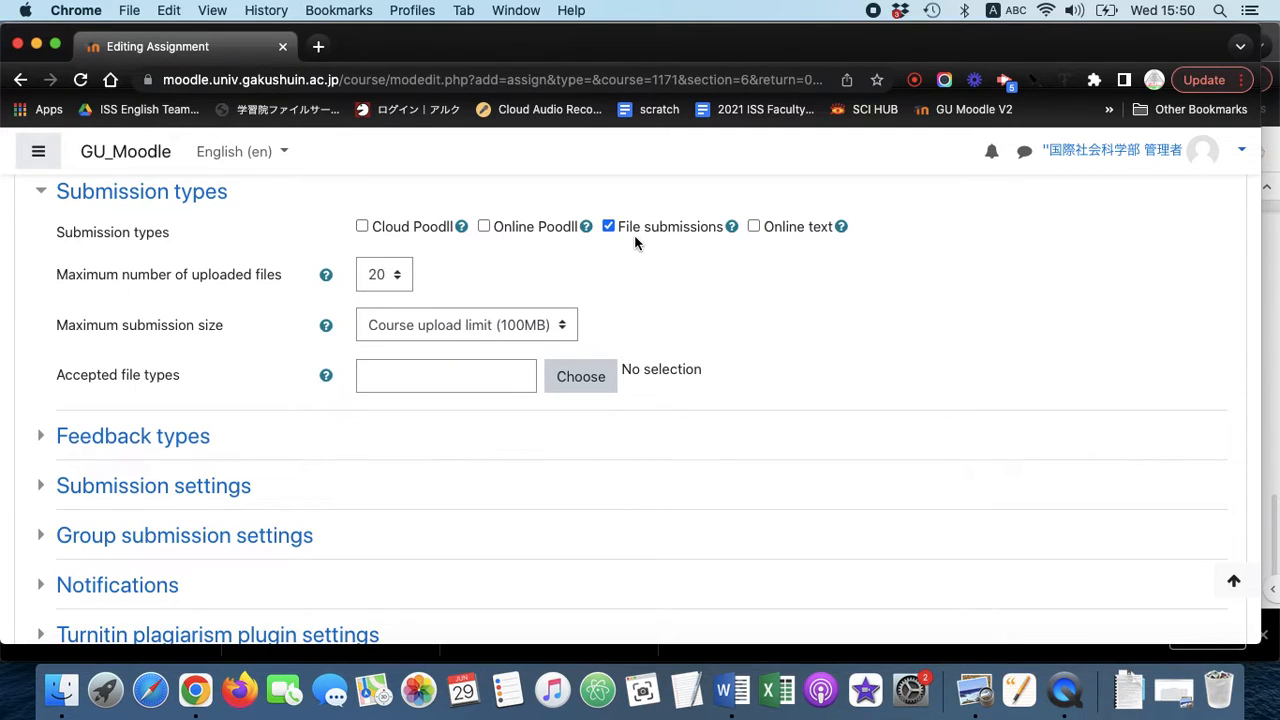
pyautogui.click(376, 276)
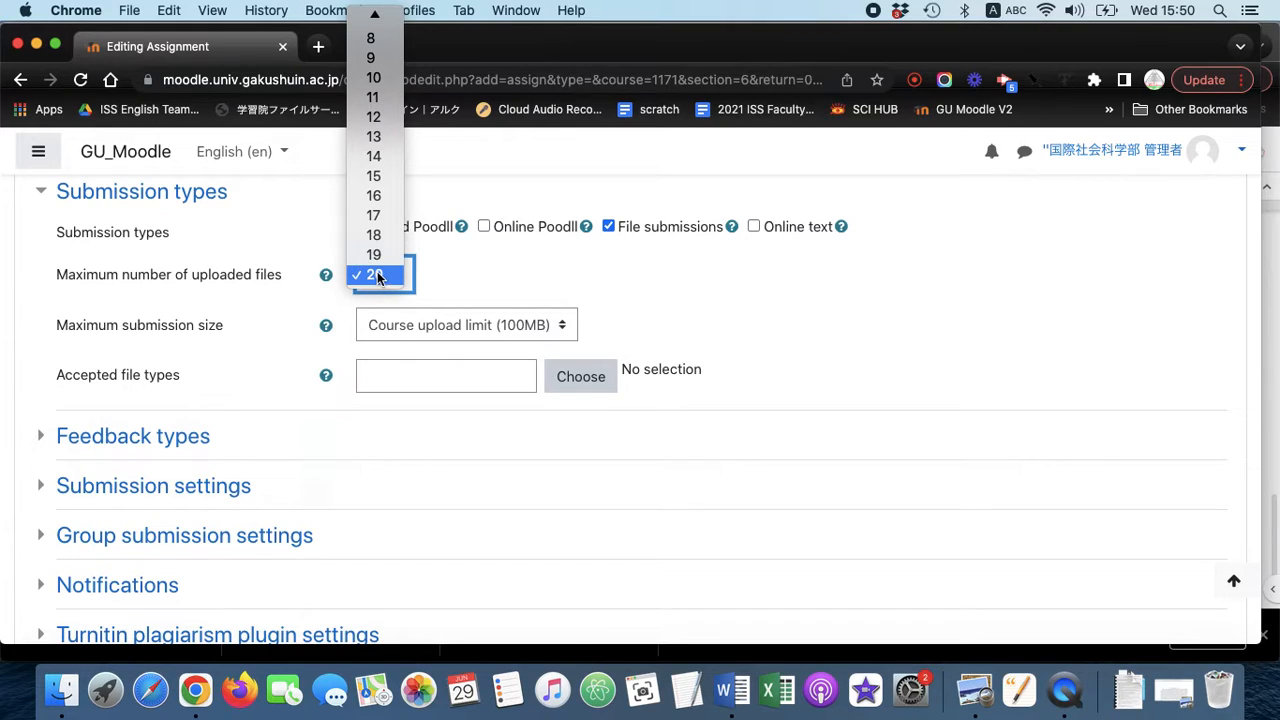
pyautogui.click(379, 87)
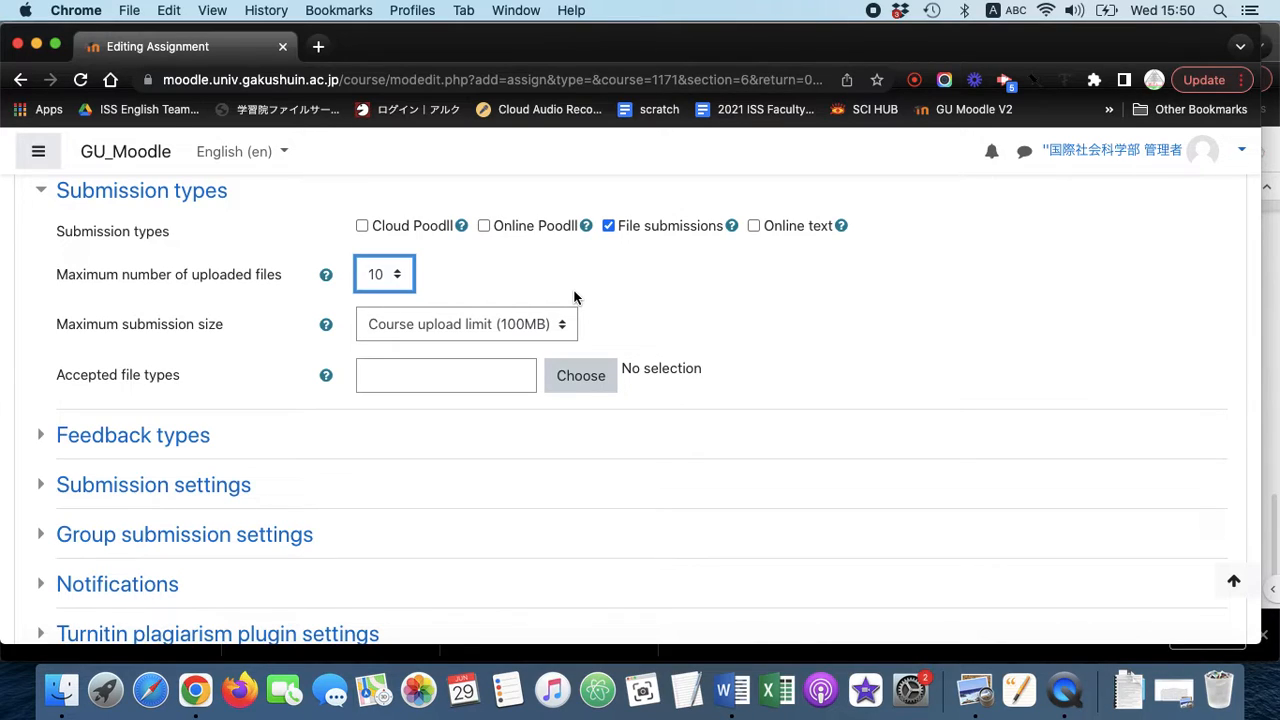
# Step: Set the maximum submission size to 20MB and the maximum number of uploaded files to 3
pyautogui.click(517, 326)
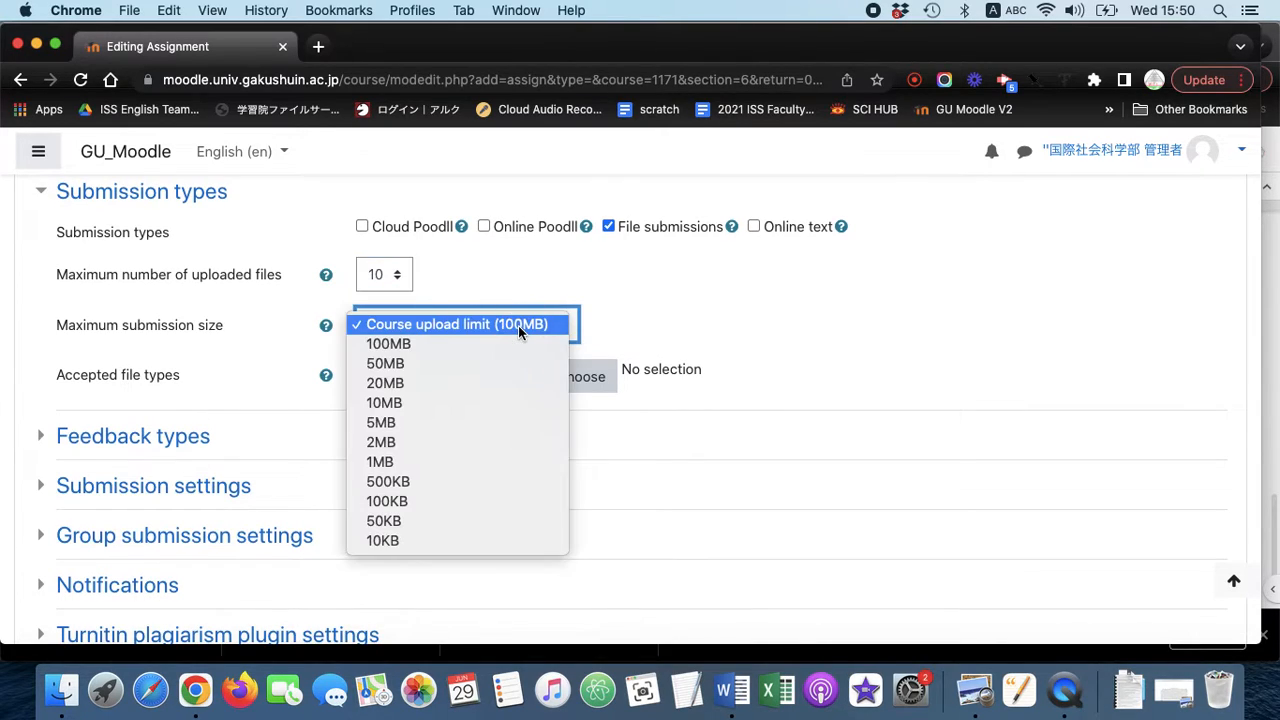
pyautogui.click(508, 383)
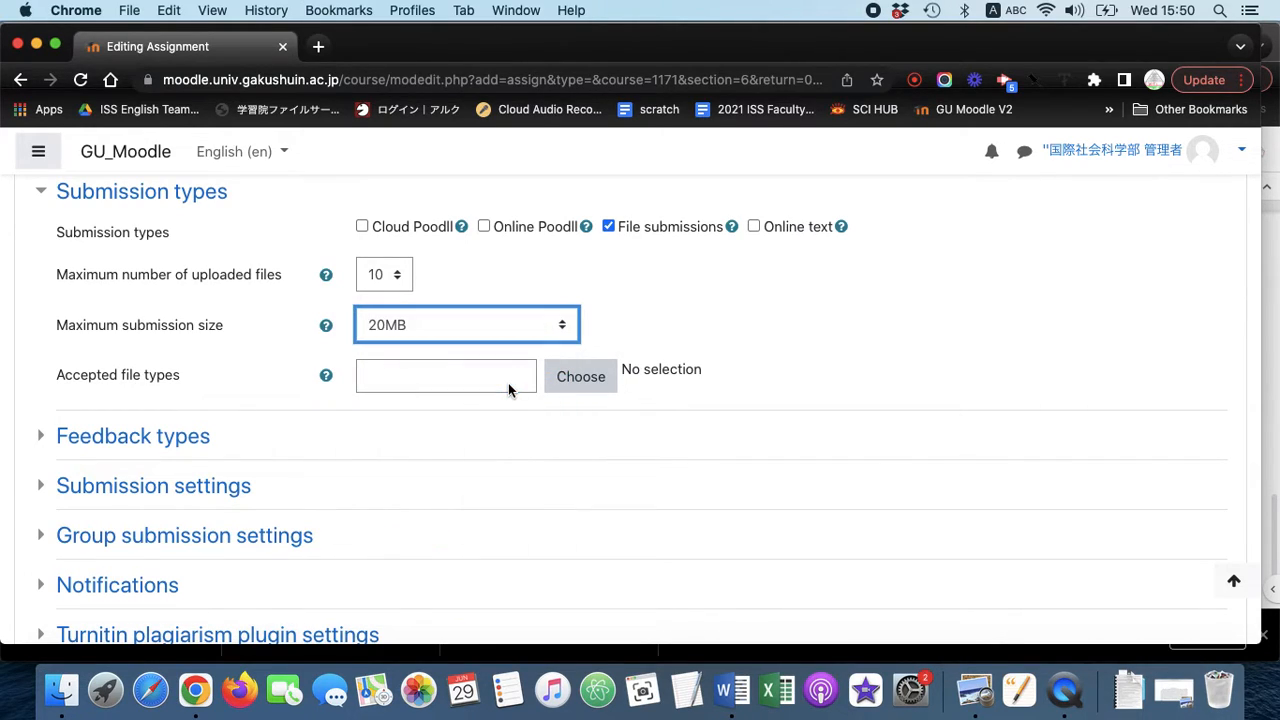
pyautogui.click(383, 280)
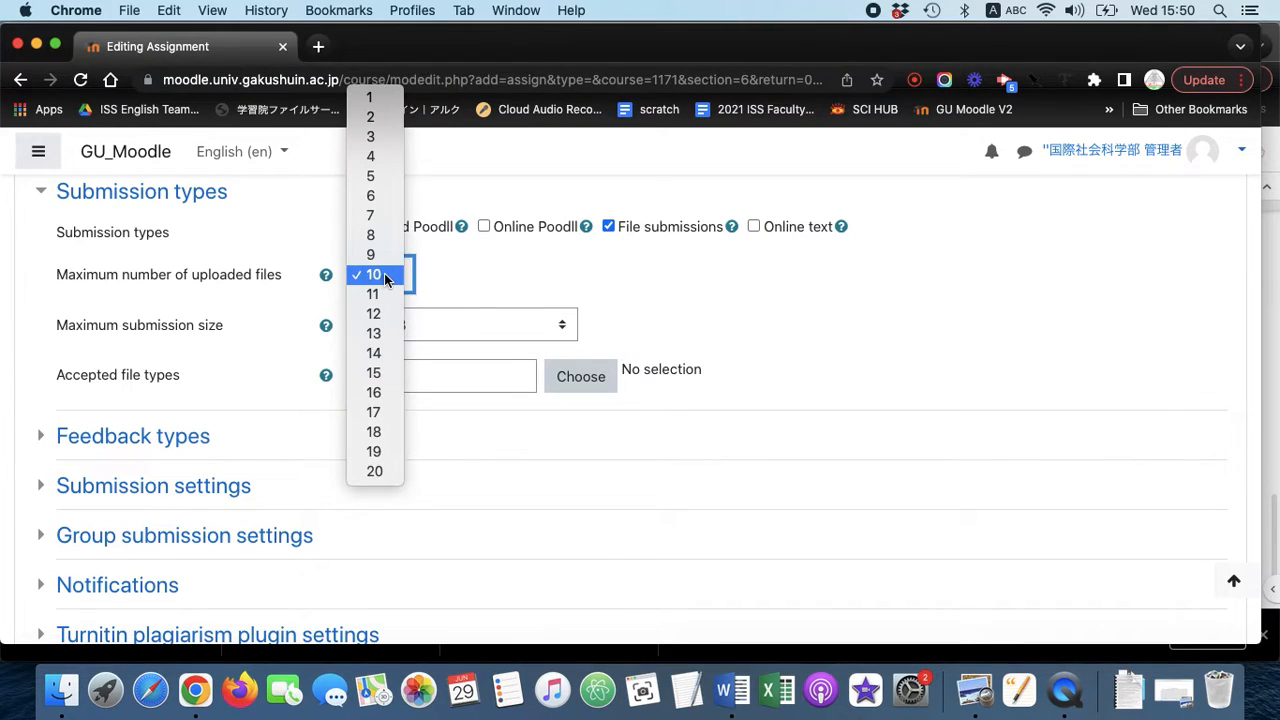
pyautogui.click(374, 137)
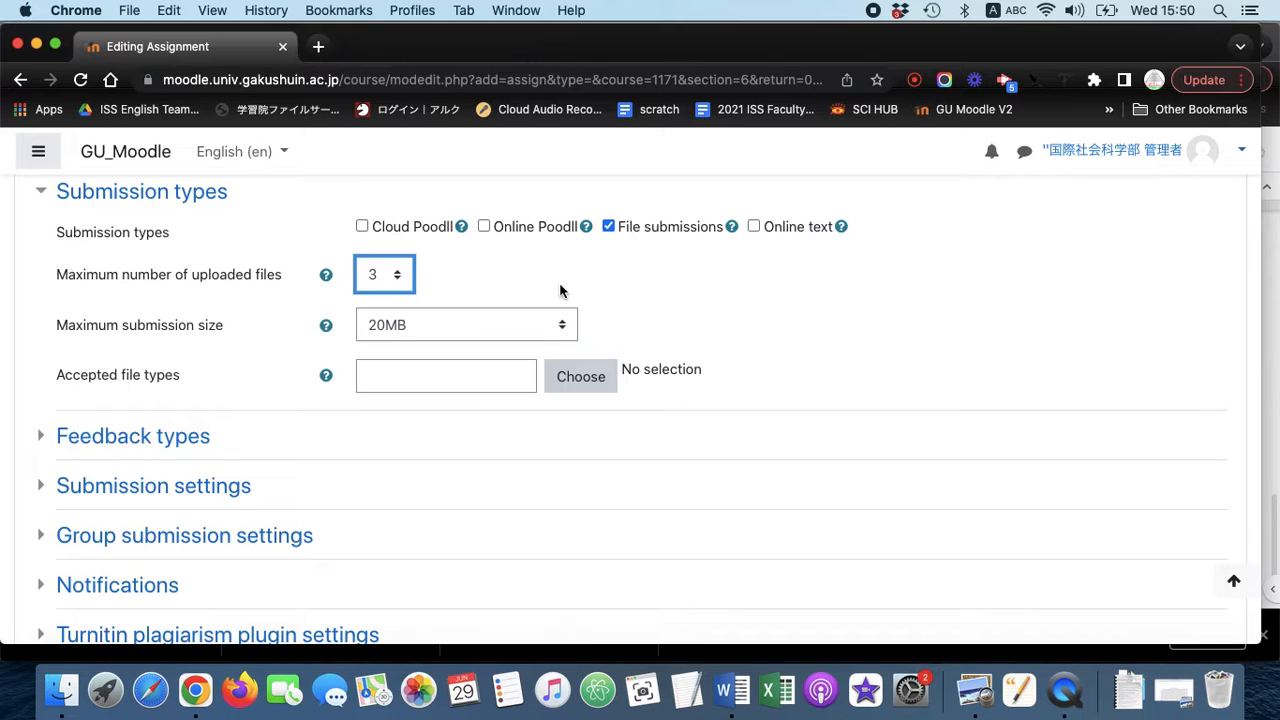
# Step: Turn off the Feedback comments, Annotate PDF and Feedback Poodll feedback types
pyautogui.scroll(-2, 559, 282)
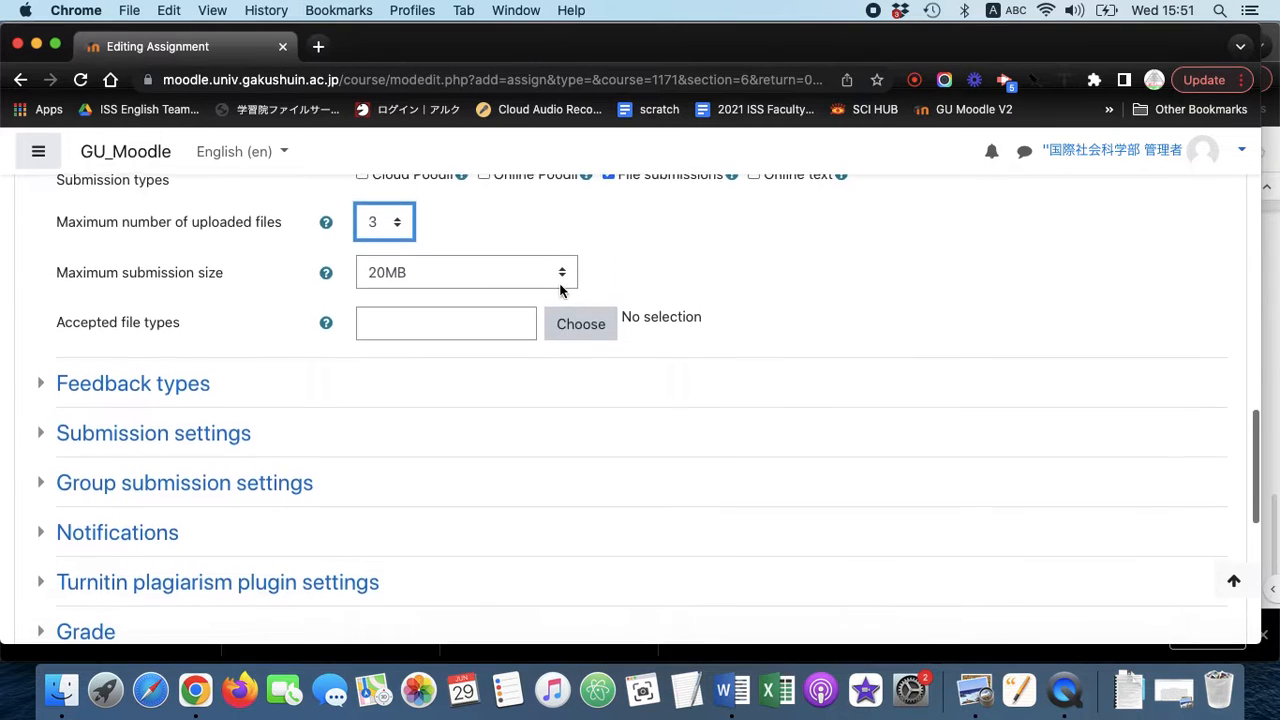
pyautogui.scroll(1, 560, 289)
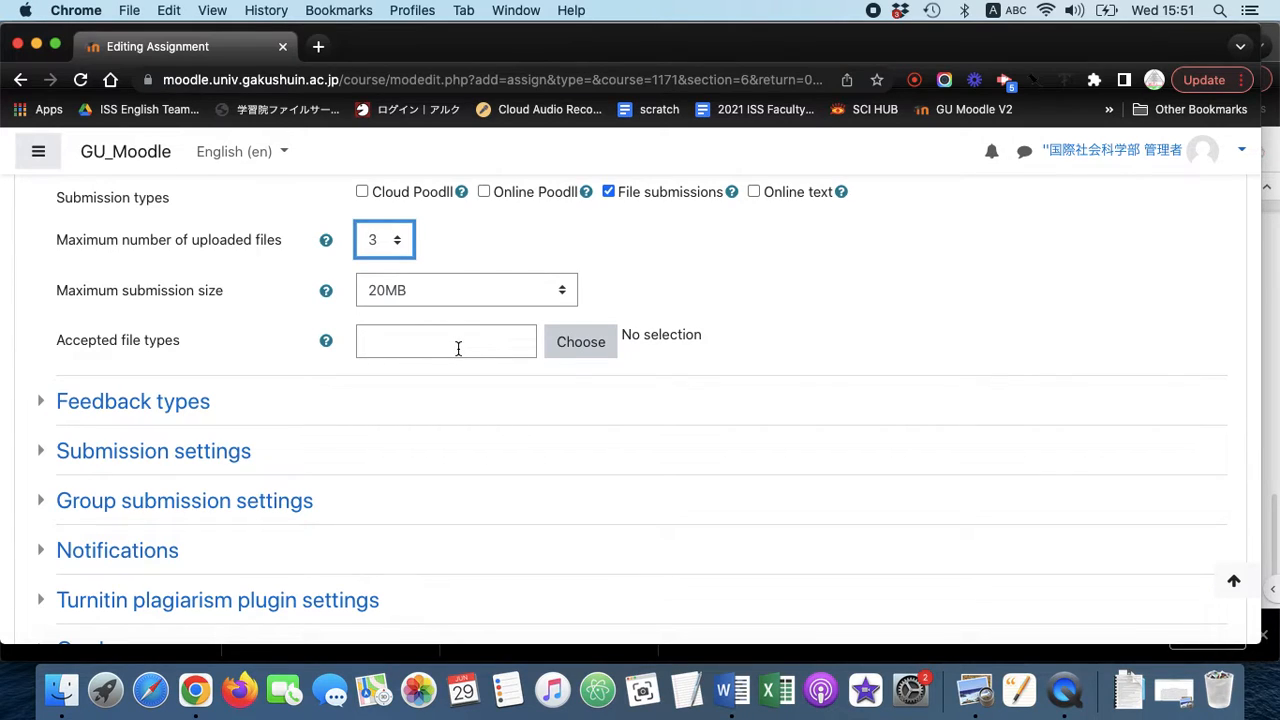
pyautogui.click(36, 404)
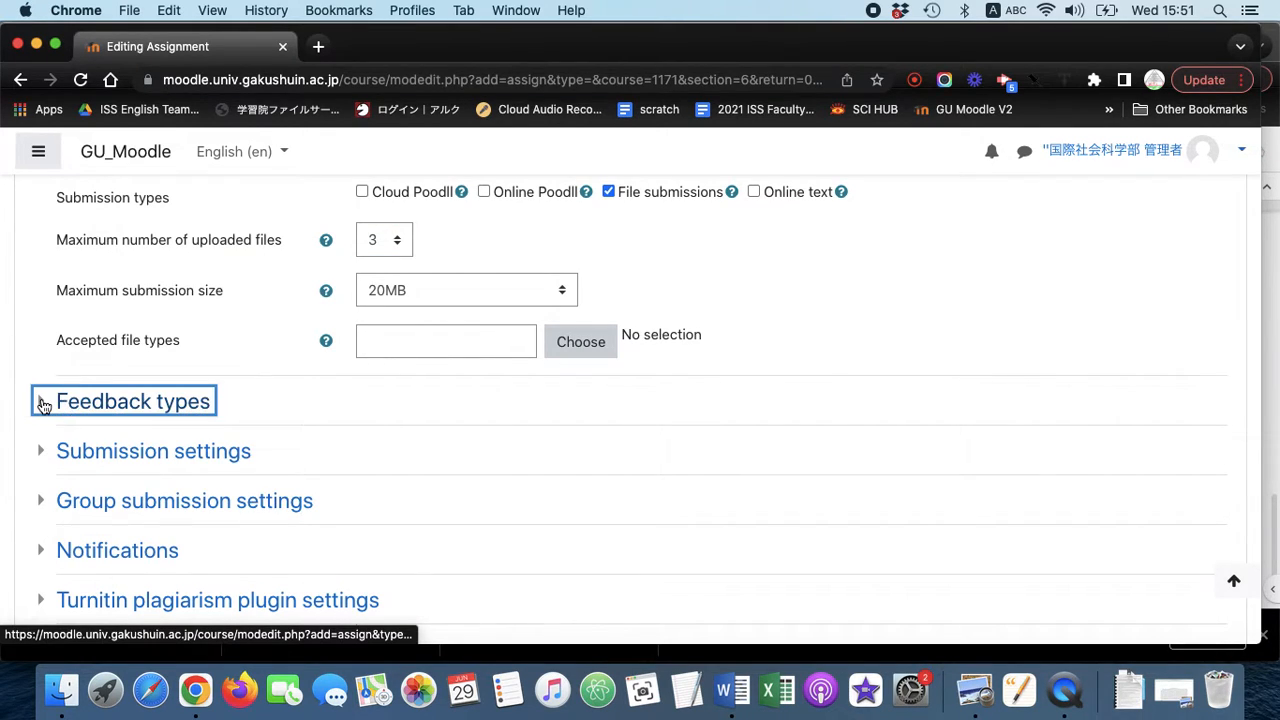
pyautogui.scroll(-3, 196, 456)
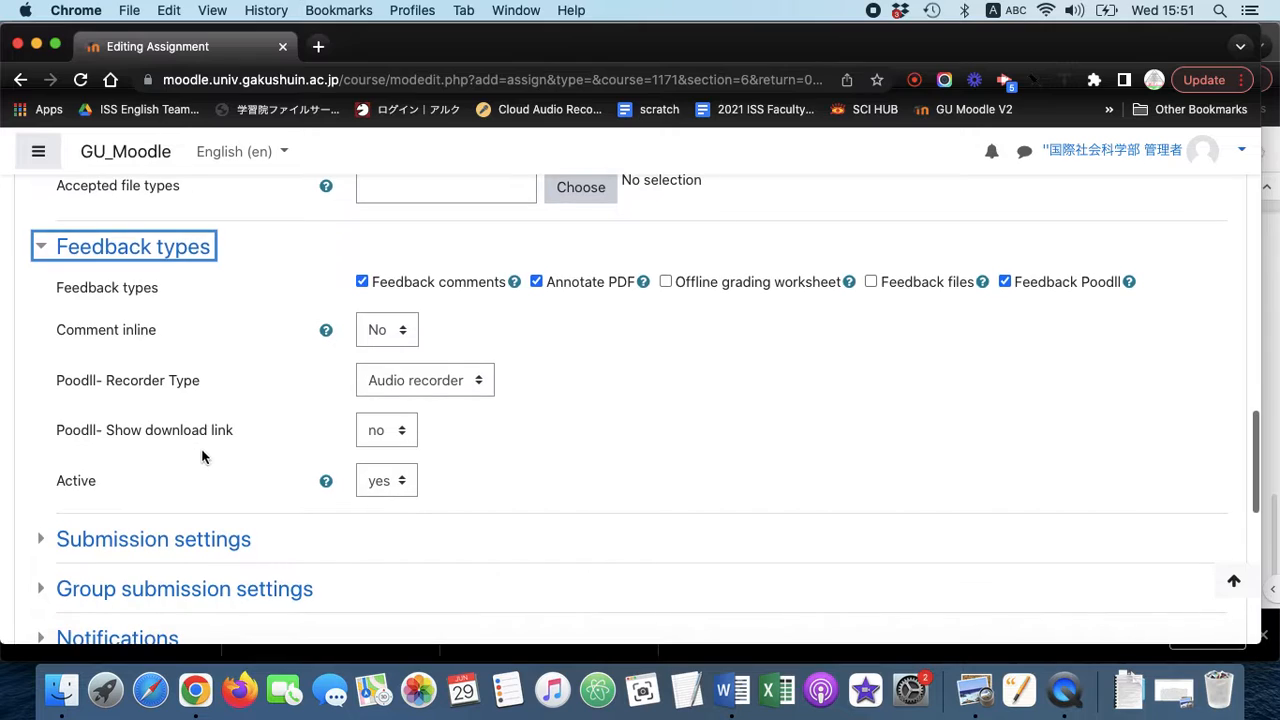
pyautogui.click(362, 281)
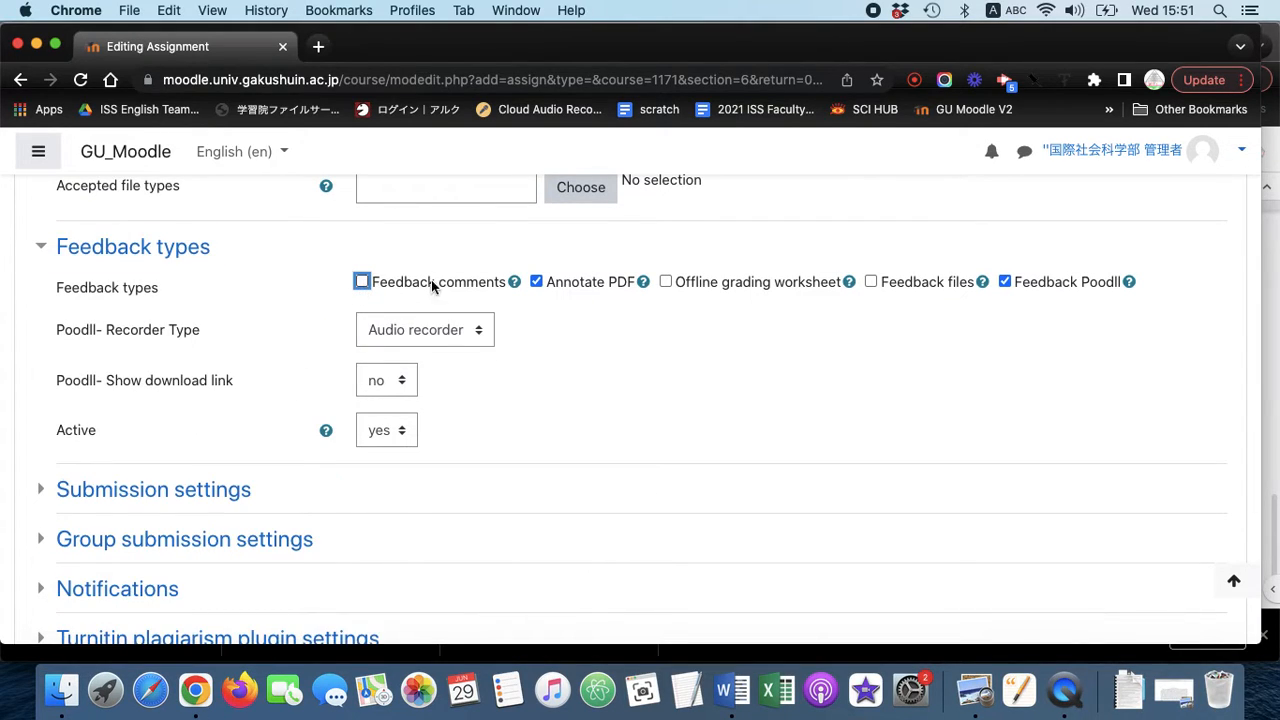
pyautogui.click(537, 282)
pyautogui.click(1010, 283)
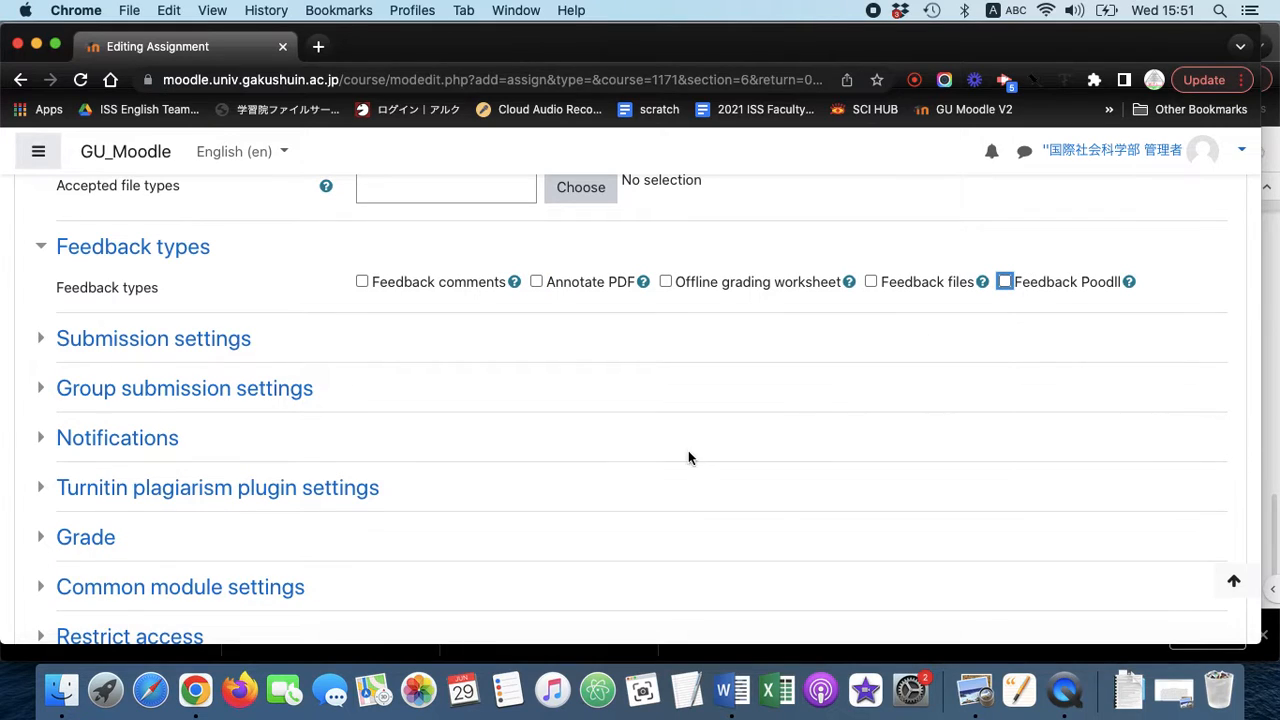
# Step: Expand the assignment's submission settings and set the grade type to None in the grade settings
pyautogui.scroll(-1, 688, 458)
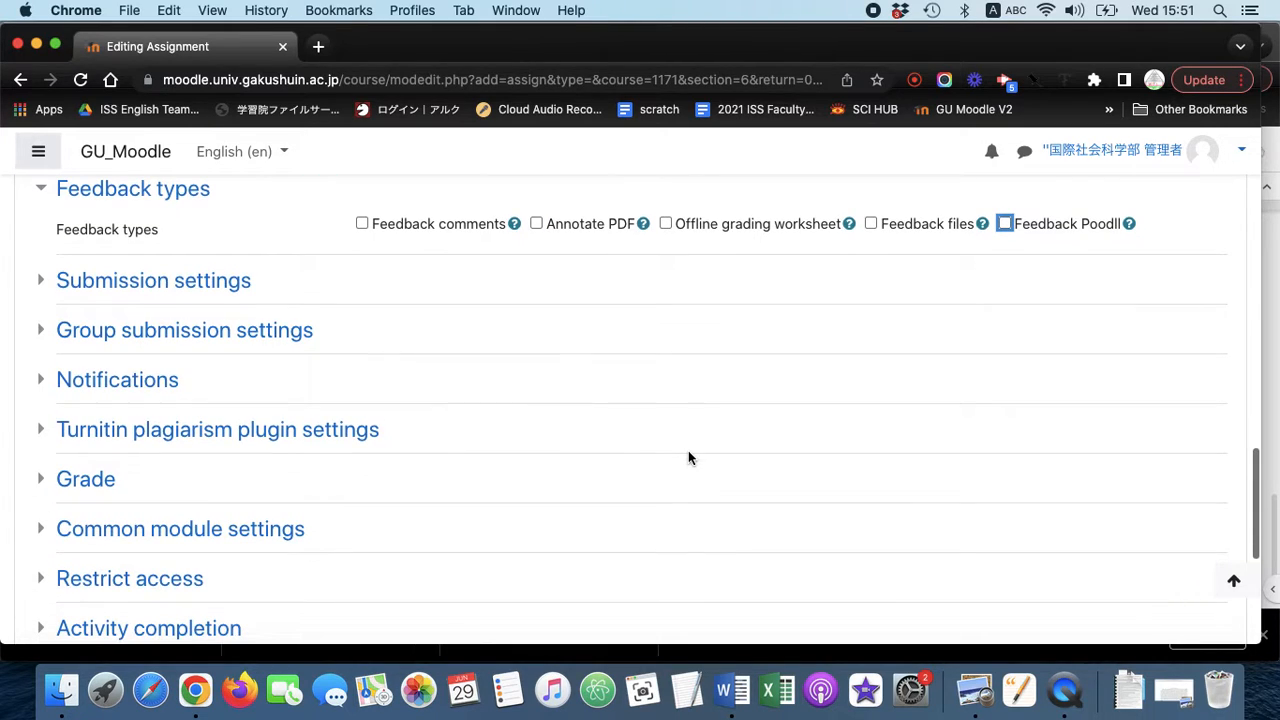
pyautogui.click(42, 283)
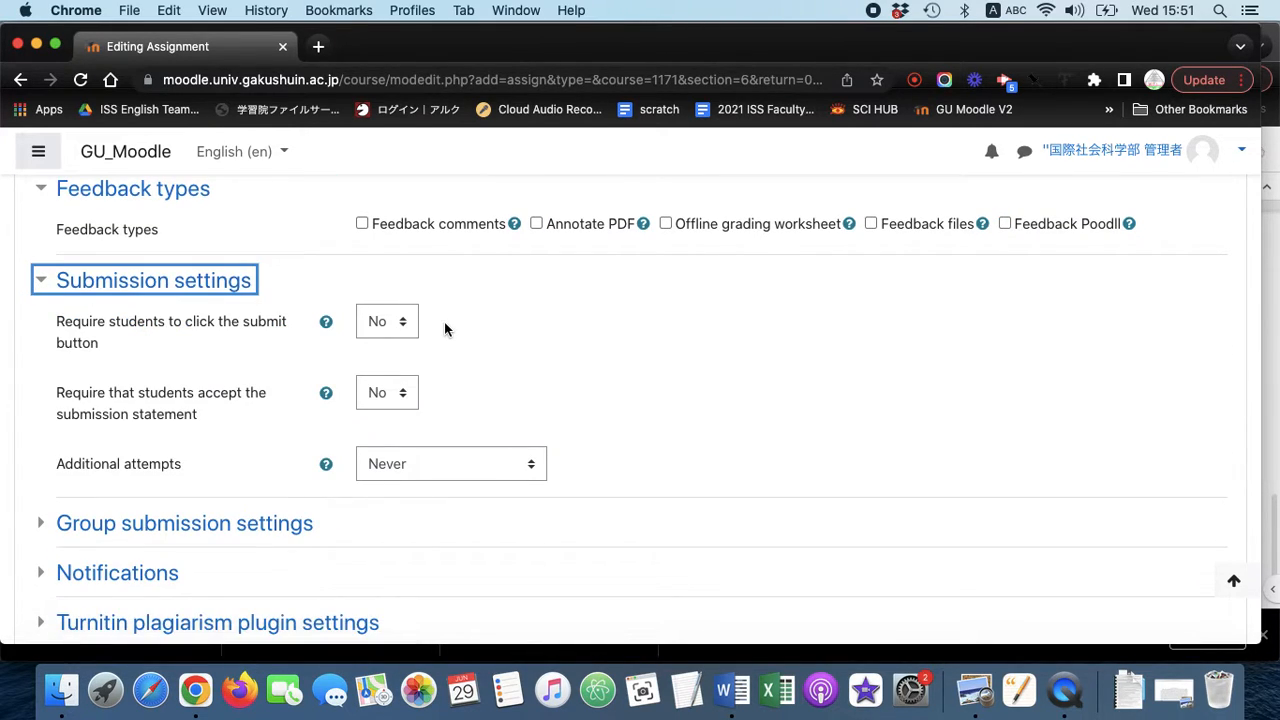
pyautogui.scroll(-1, 445, 335)
pyautogui.scroll(-3, 445, 341)
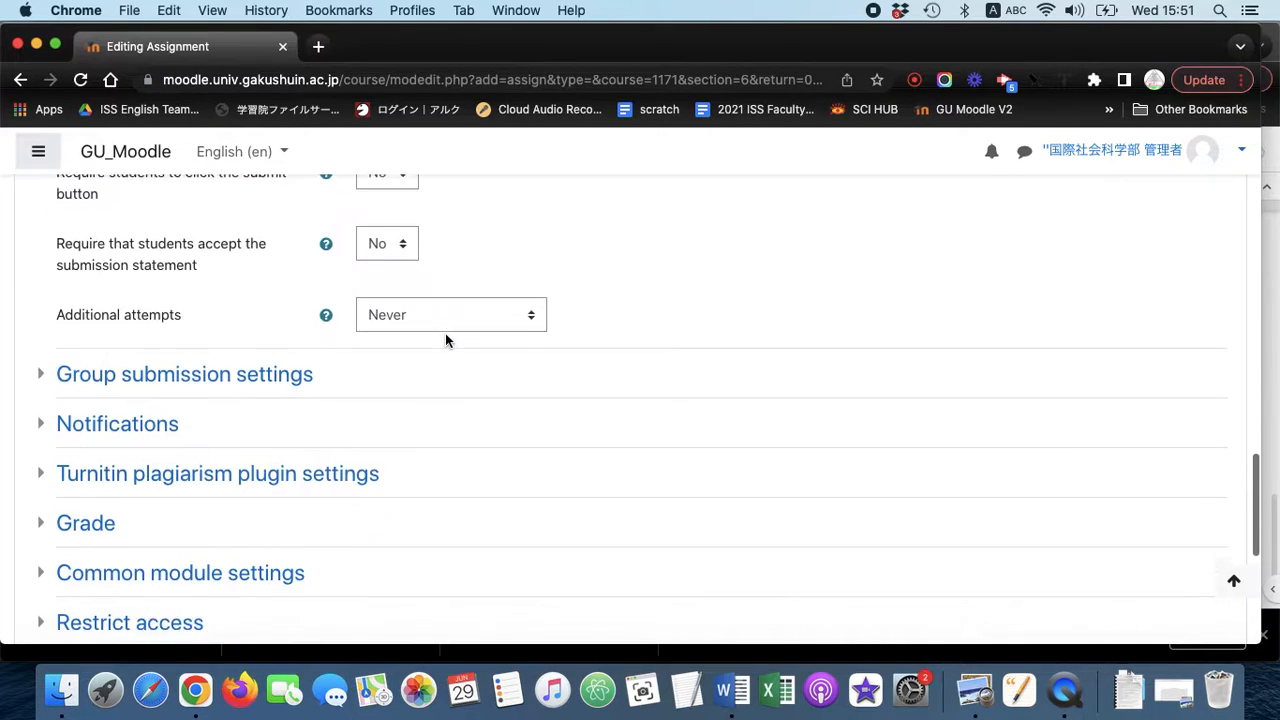
pyautogui.scroll(-2, 63, 407)
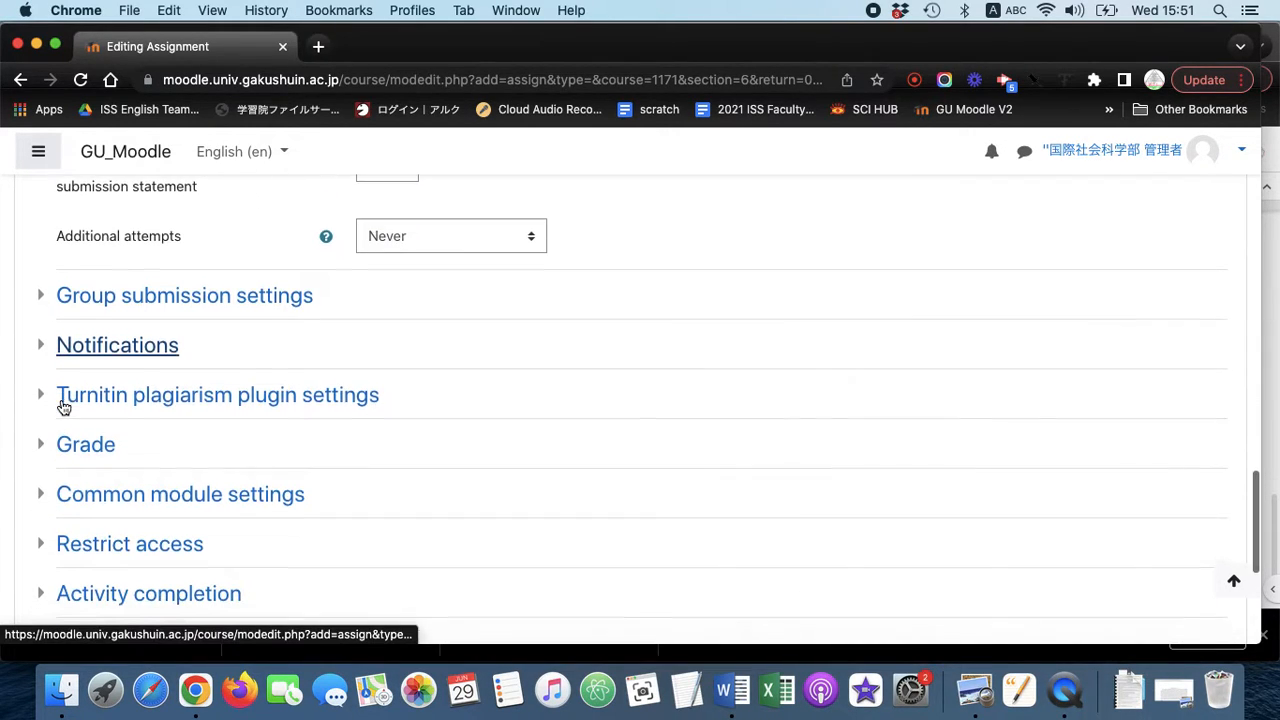
pyautogui.click(40, 440)
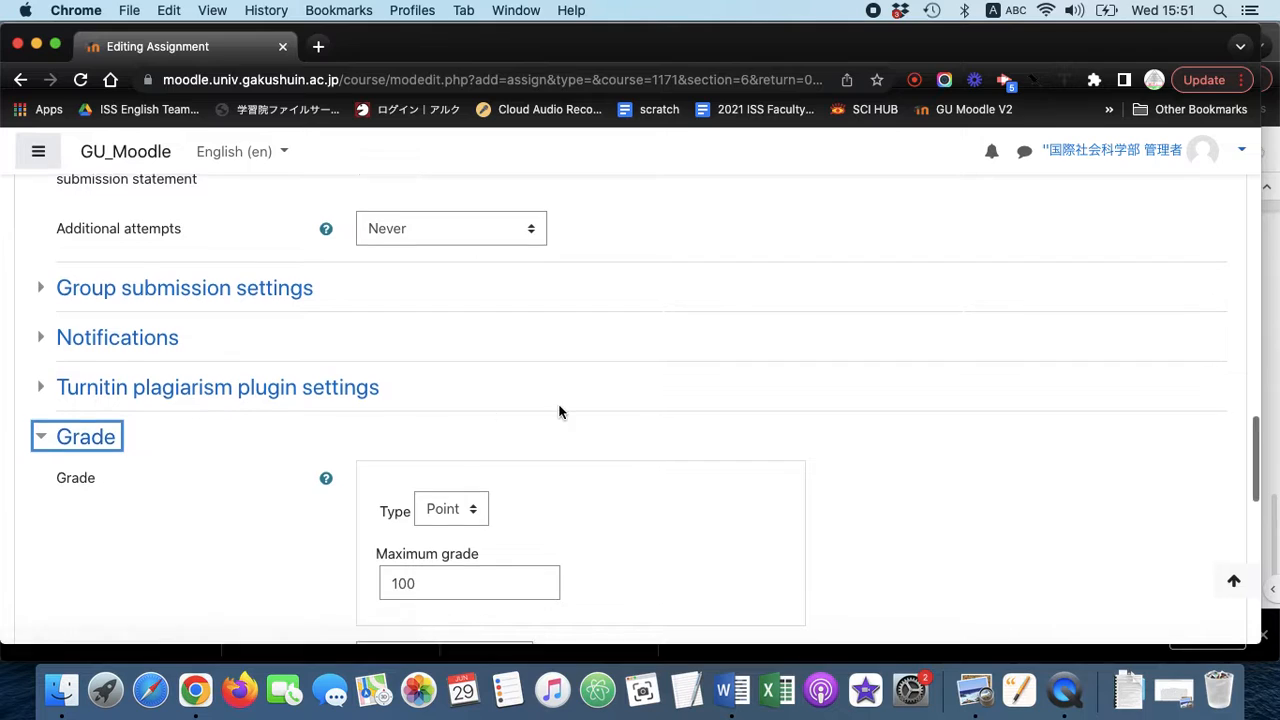
pyautogui.scroll(-2, 558, 403)
pyautogui.click(438, 418)
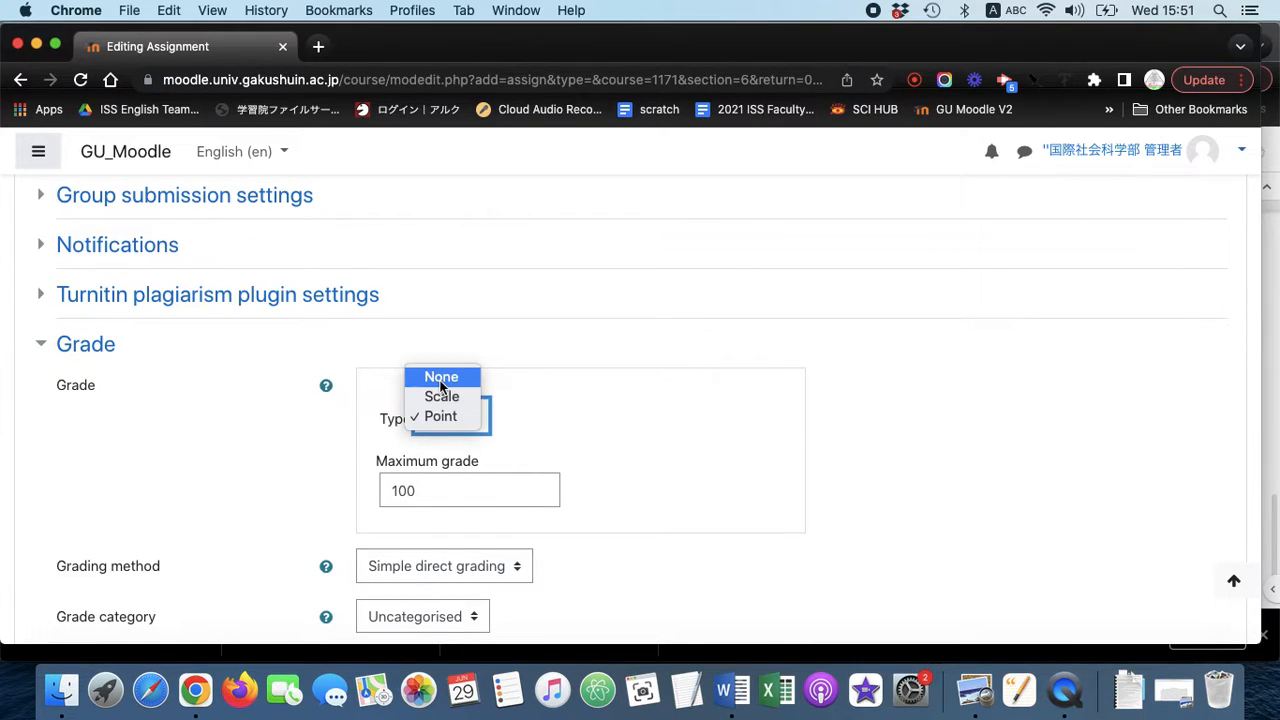
pyautogui.click(441, 380)
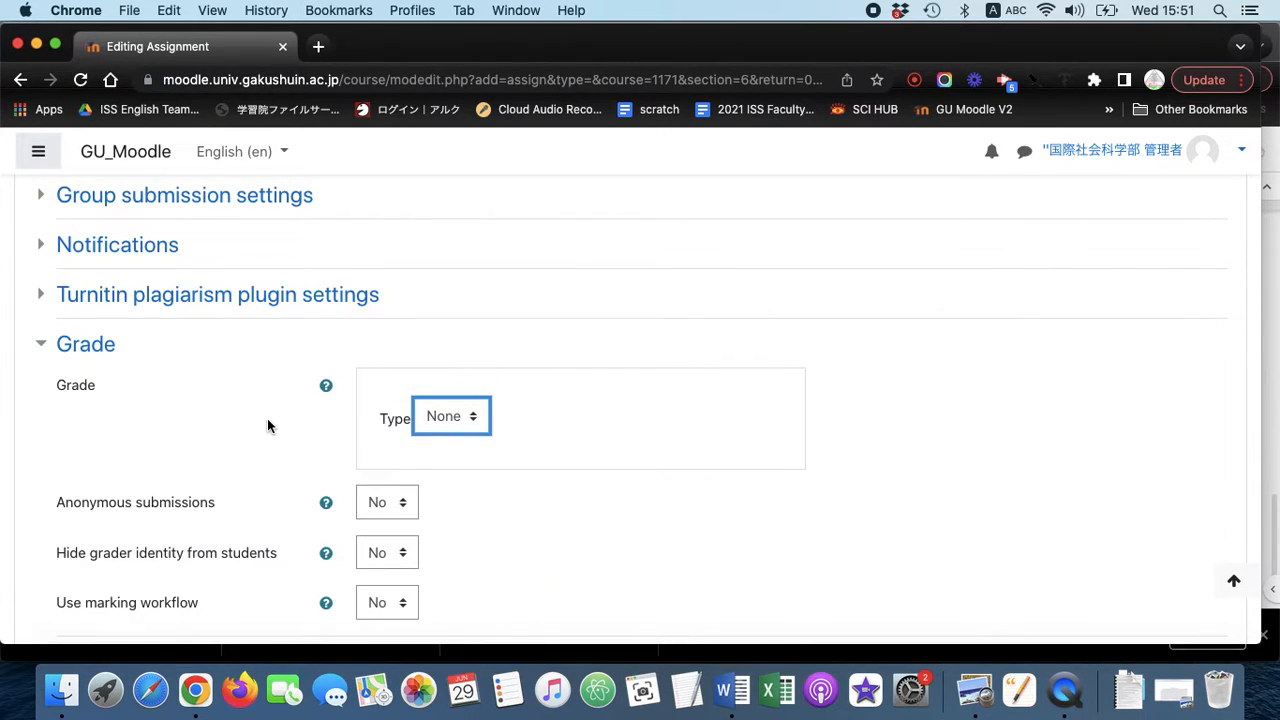
# Step: Expand the Turnitin plagiarism plugin settings and set Enable Turnitin to Yes
pyautogui.scroll(3, 267, 420)
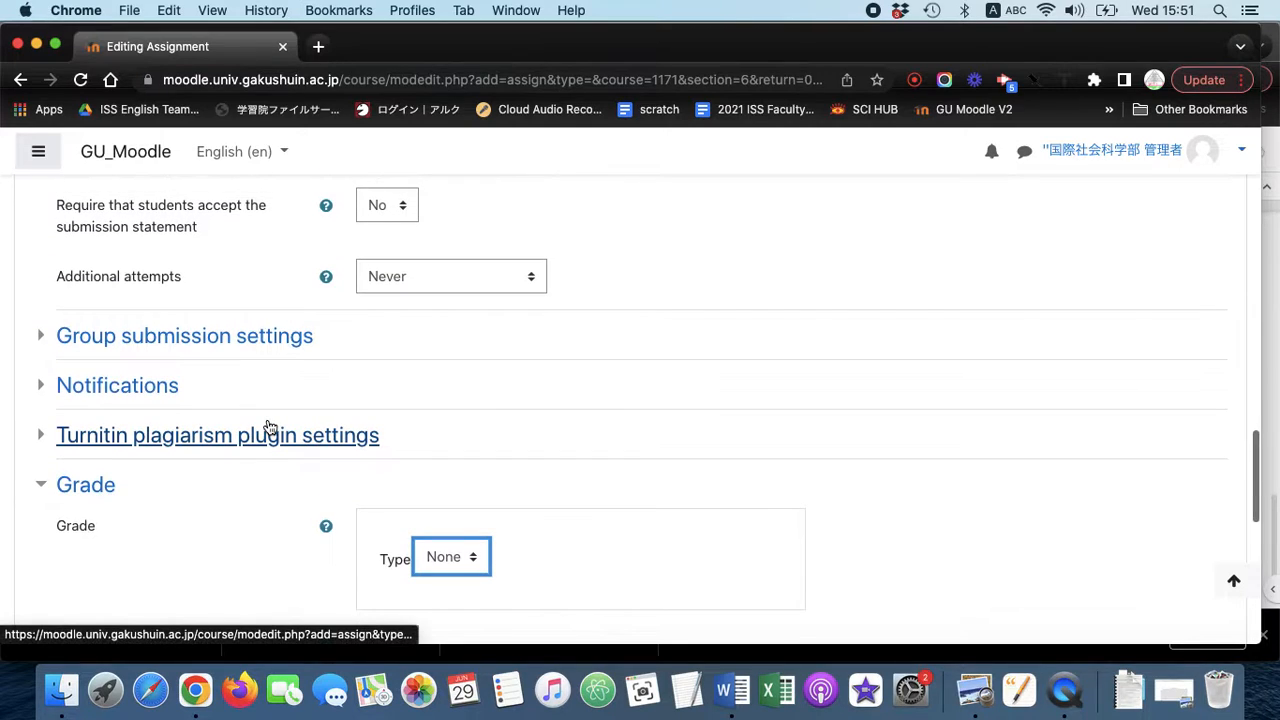
pyautogui.scroll(-3, 266, 426)
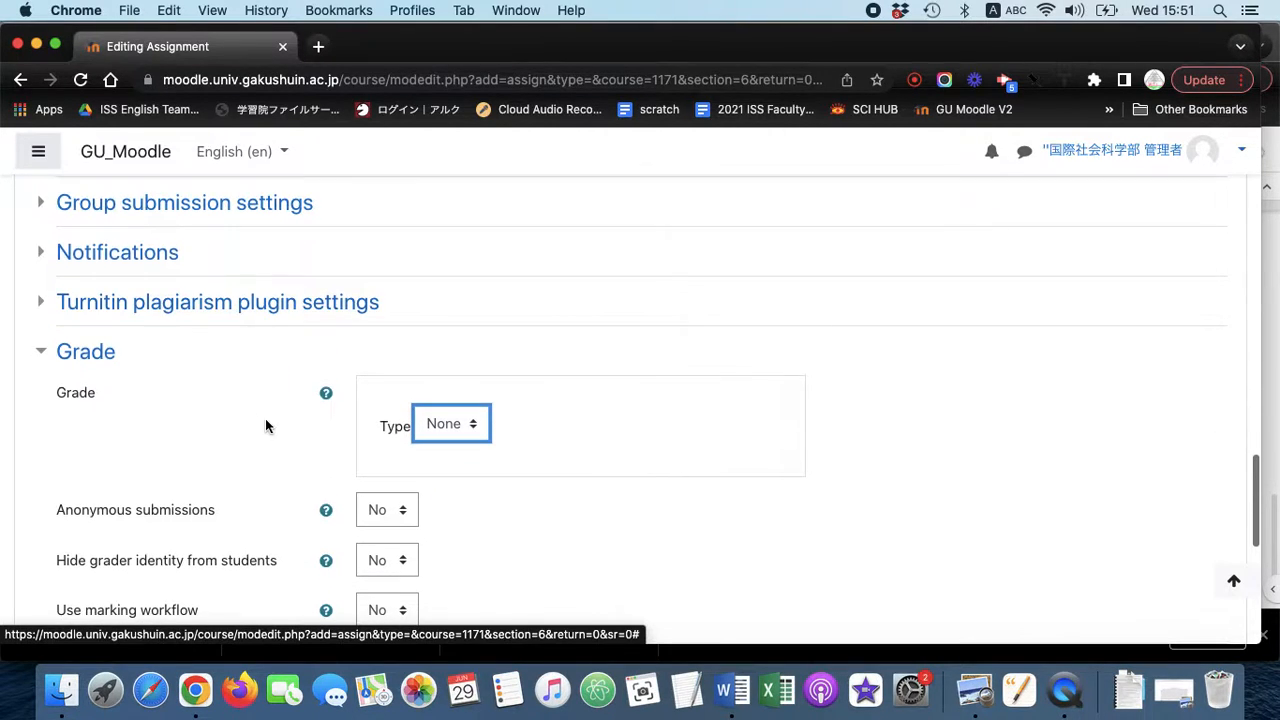
pyautogui.click(44, 305)
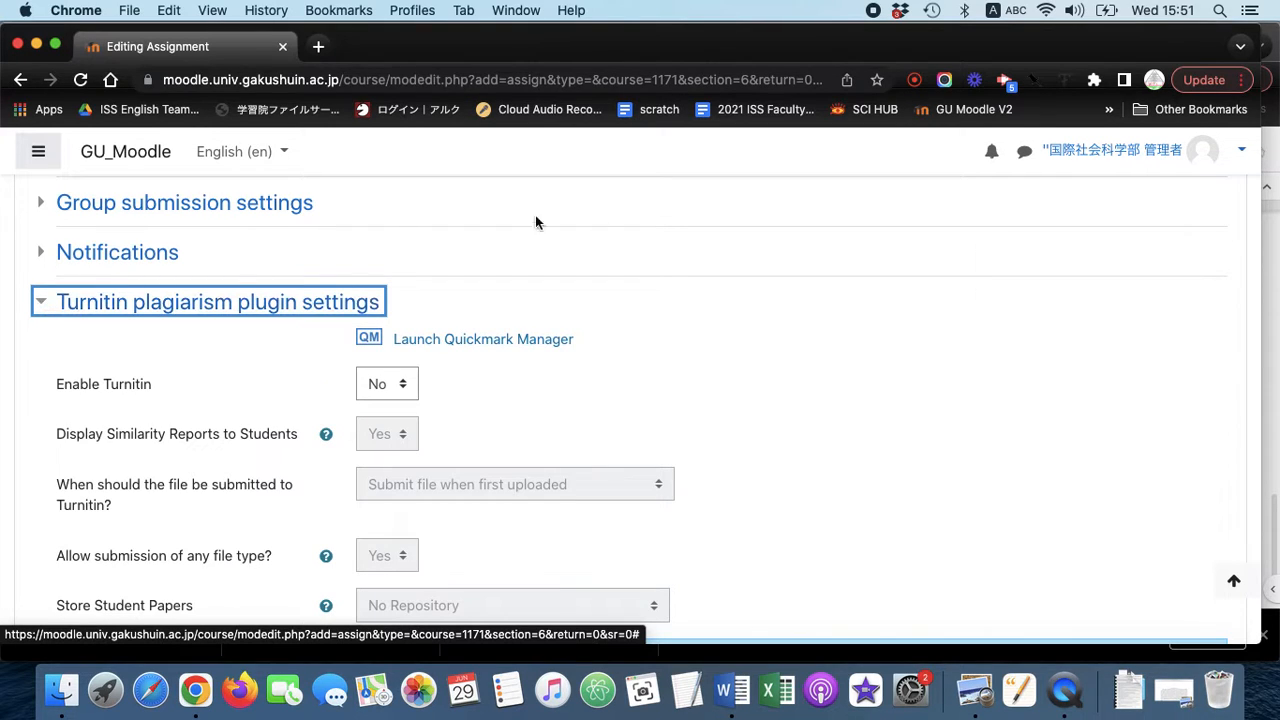
pyautogui.scroll(-3, 700, 258)
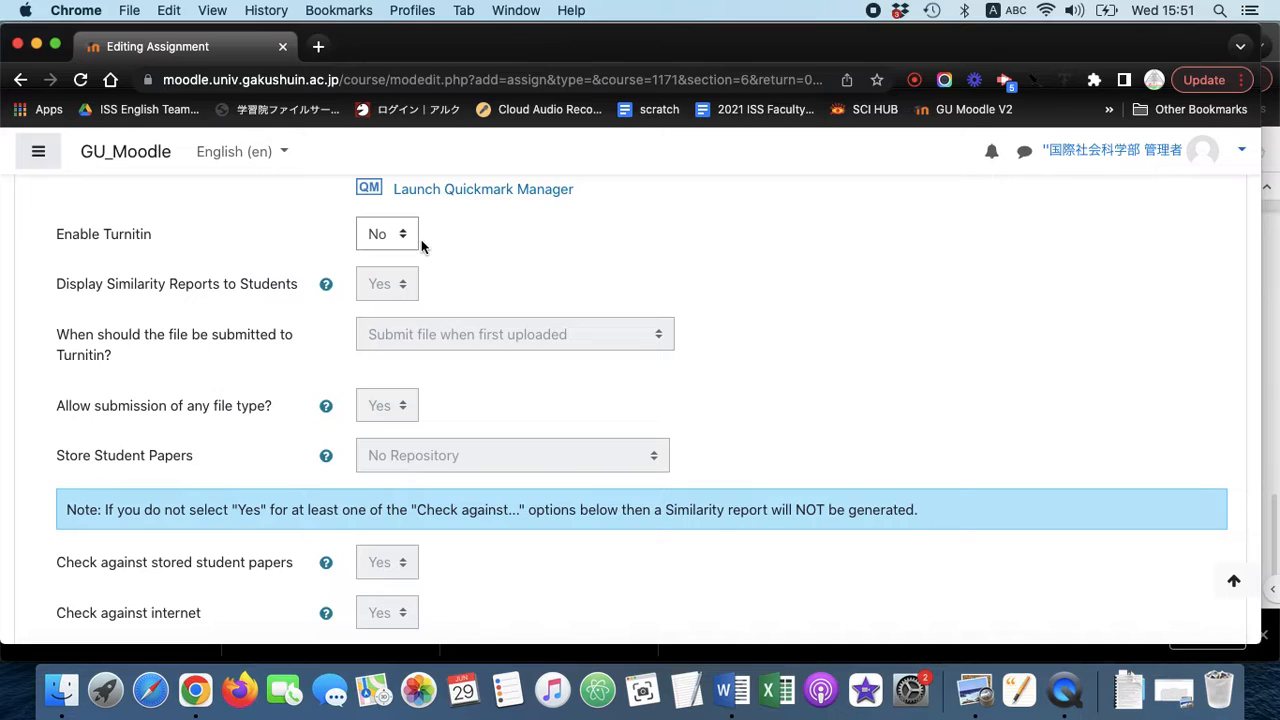
pyautogui.click(382, 236)
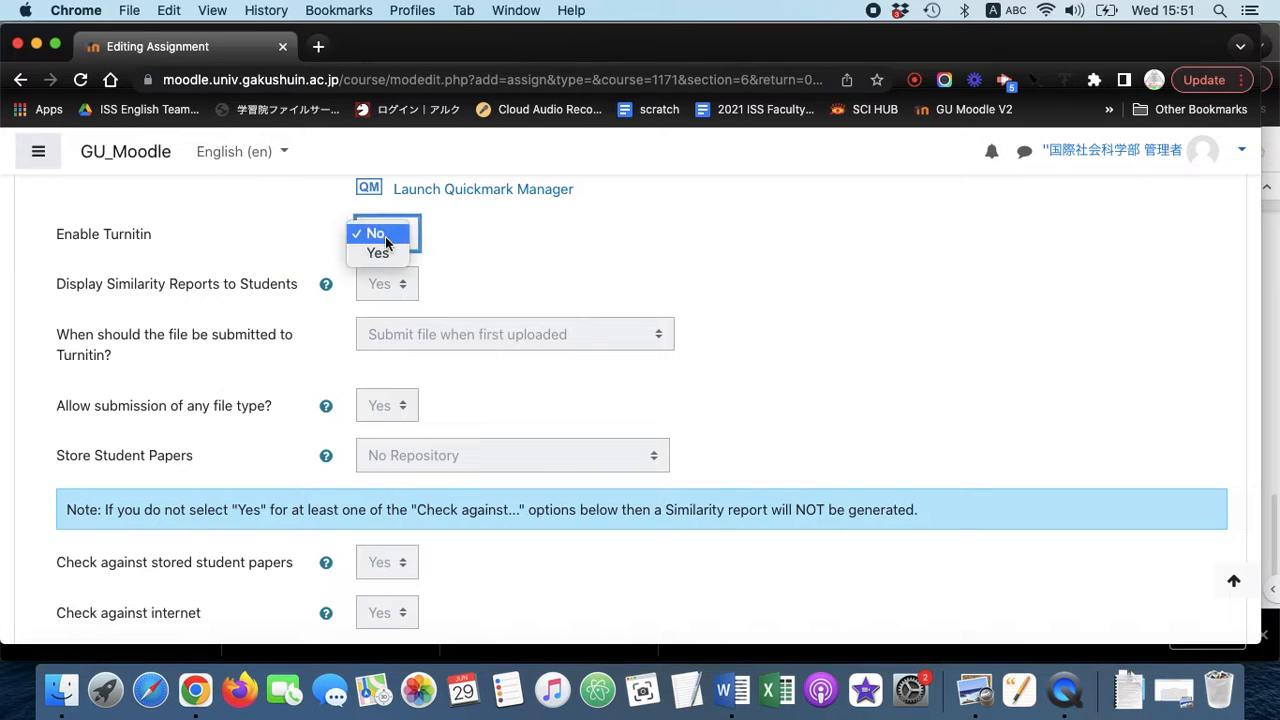
pyautogui.click(386, 254)
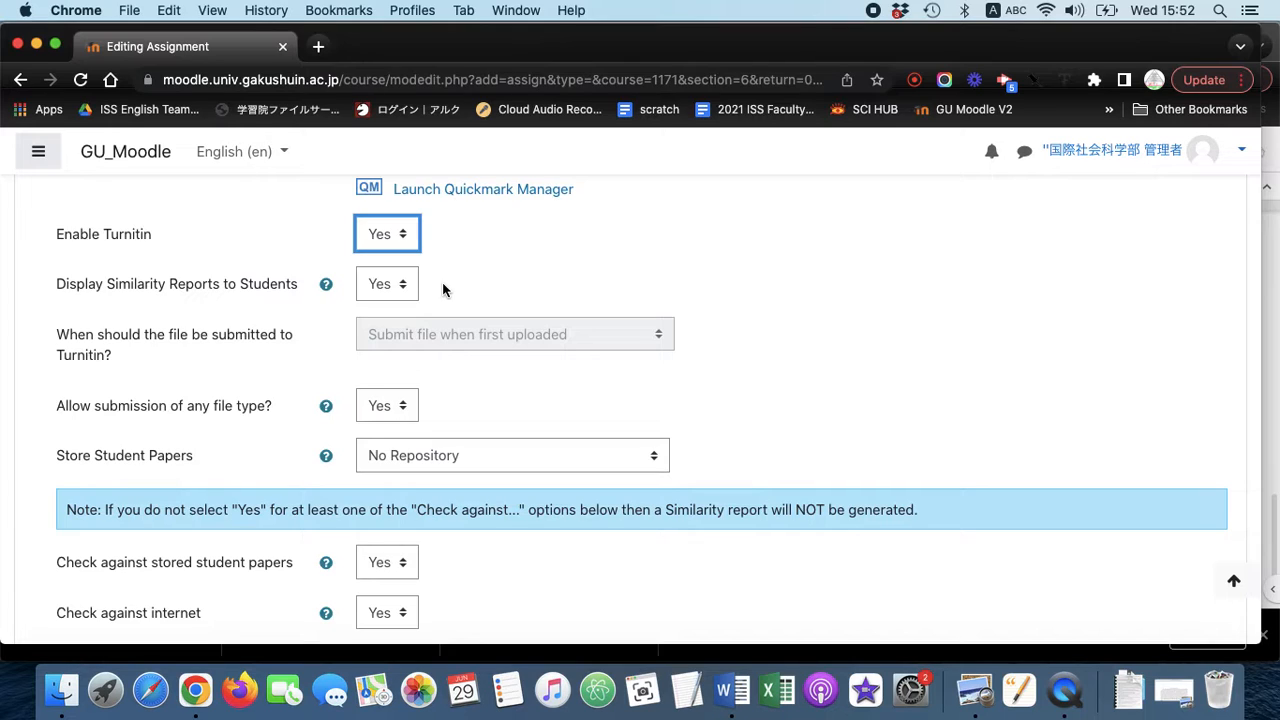
# Step: Examine the Turnitin options for similarity reports, paper storage, source checks, report generation speed and exclusions
pyautogui.scroll(-3, 442, 282)
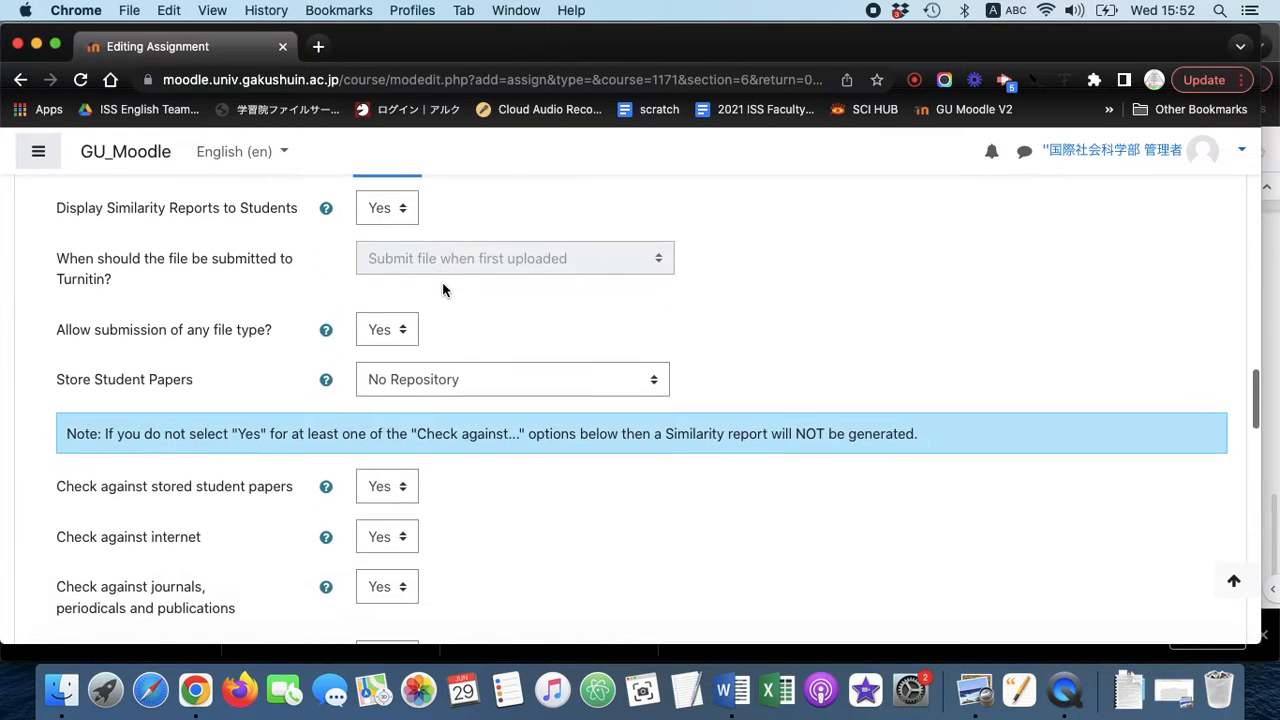
pyautogui.scroll(-3, 515, 345)
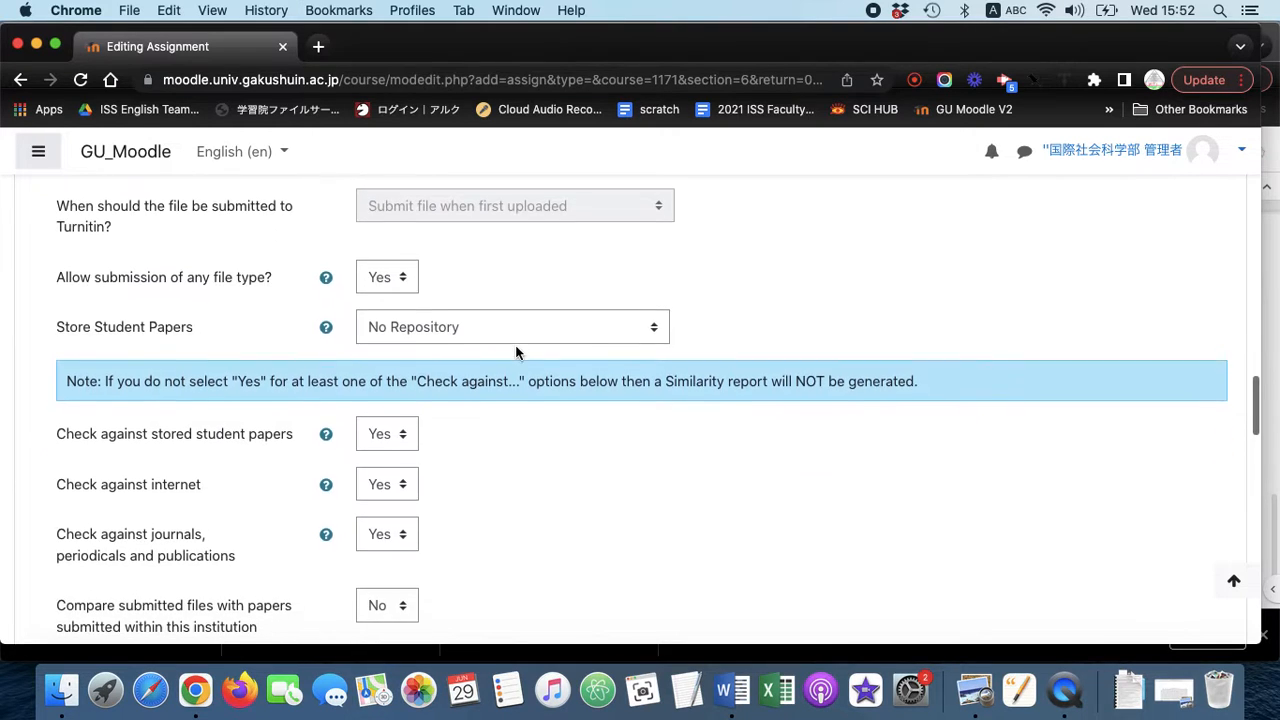
pyautogui.scroll(-1, 515, 345)
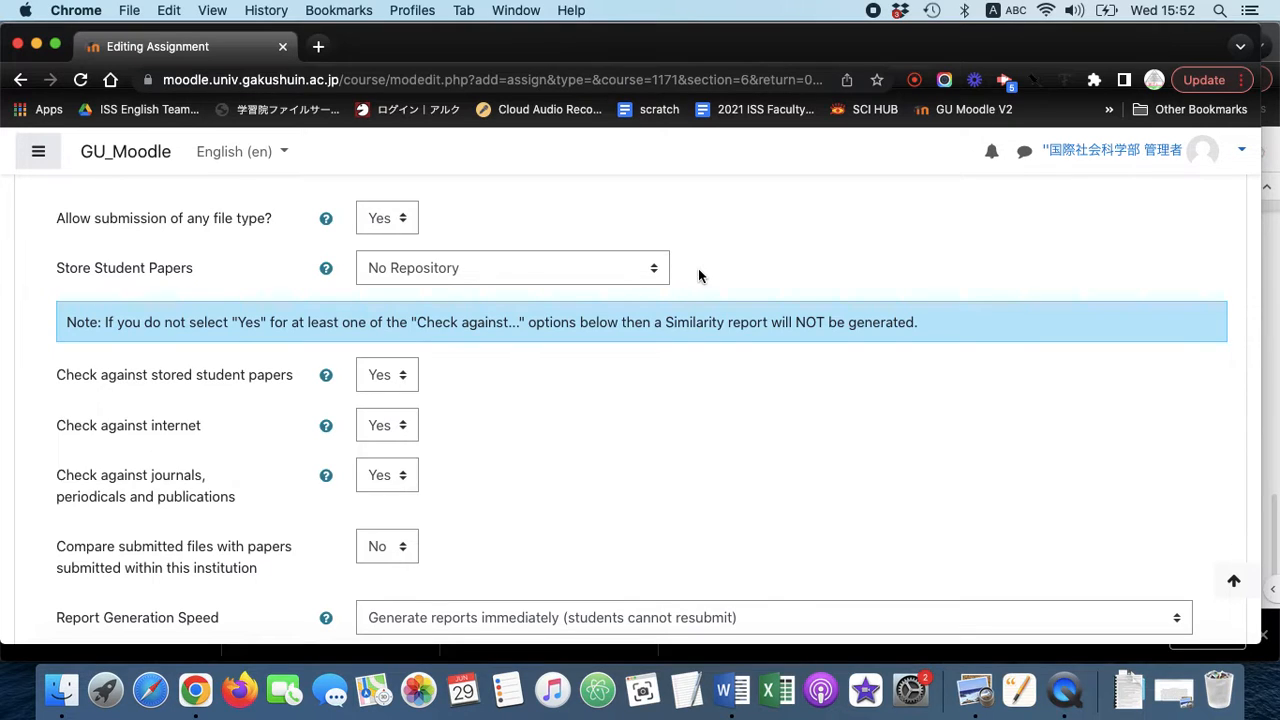
pyautogui.scroll(-2, 698, 275)
pyautogui.scroll(-2, 698, 270)
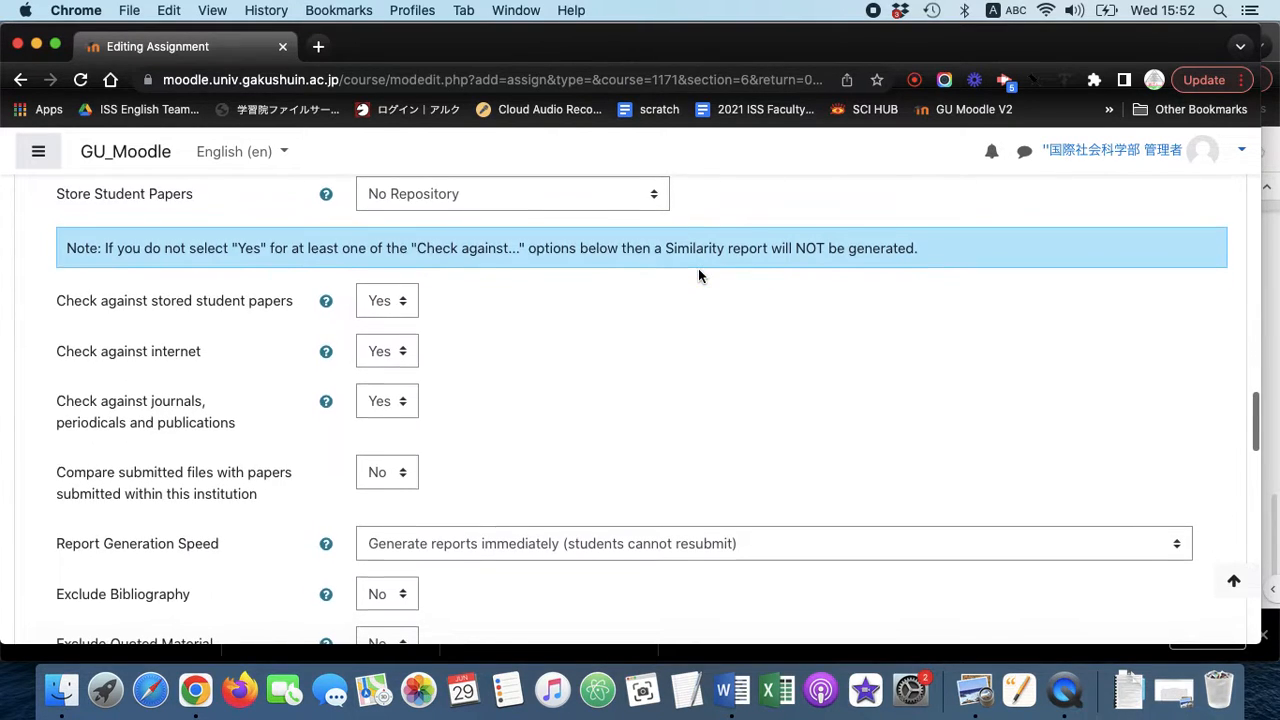
pyautogui.scroll(-1, 698, 275)
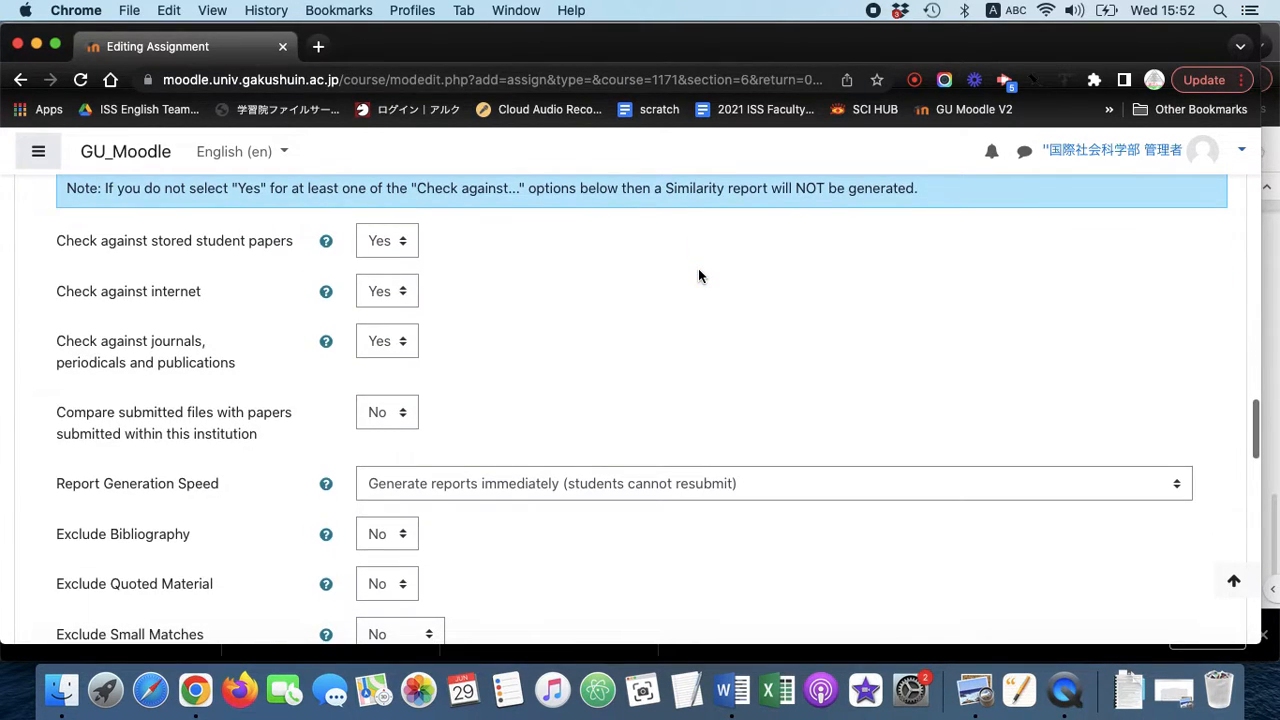
pyautogui.scroll(1, 698, 275)
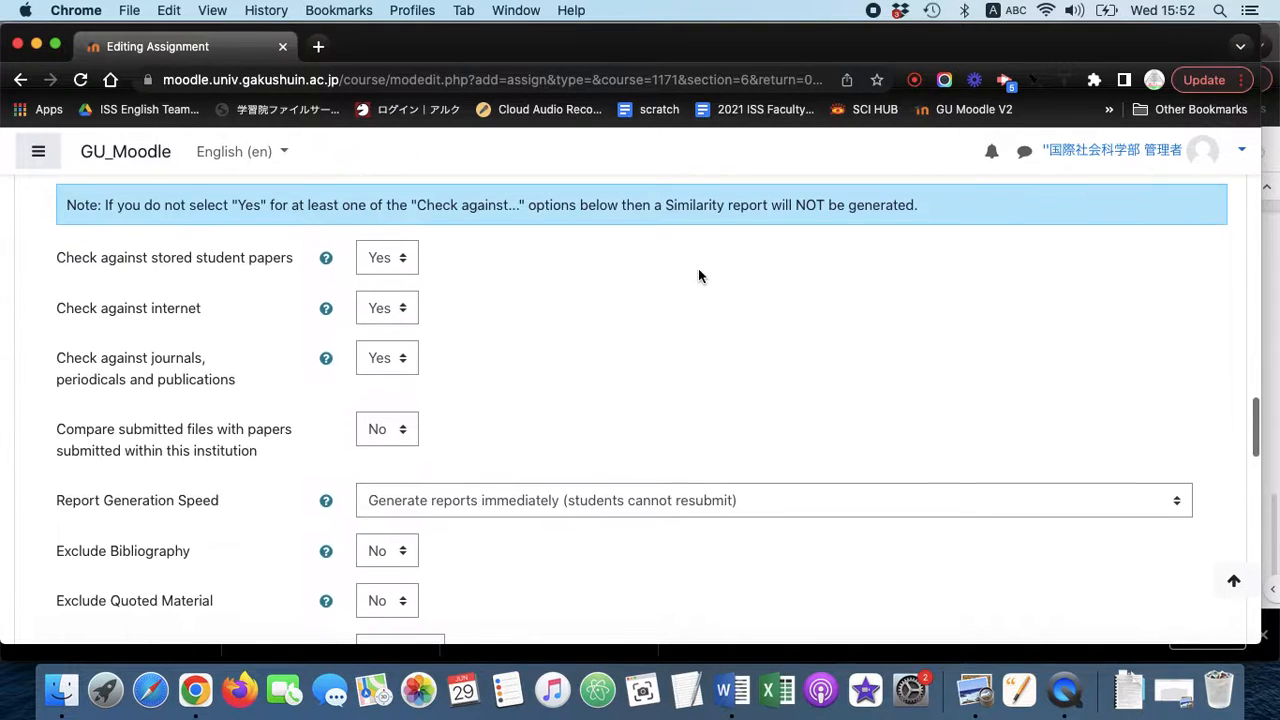
pyautogui.scroll(-3, 454, 362)
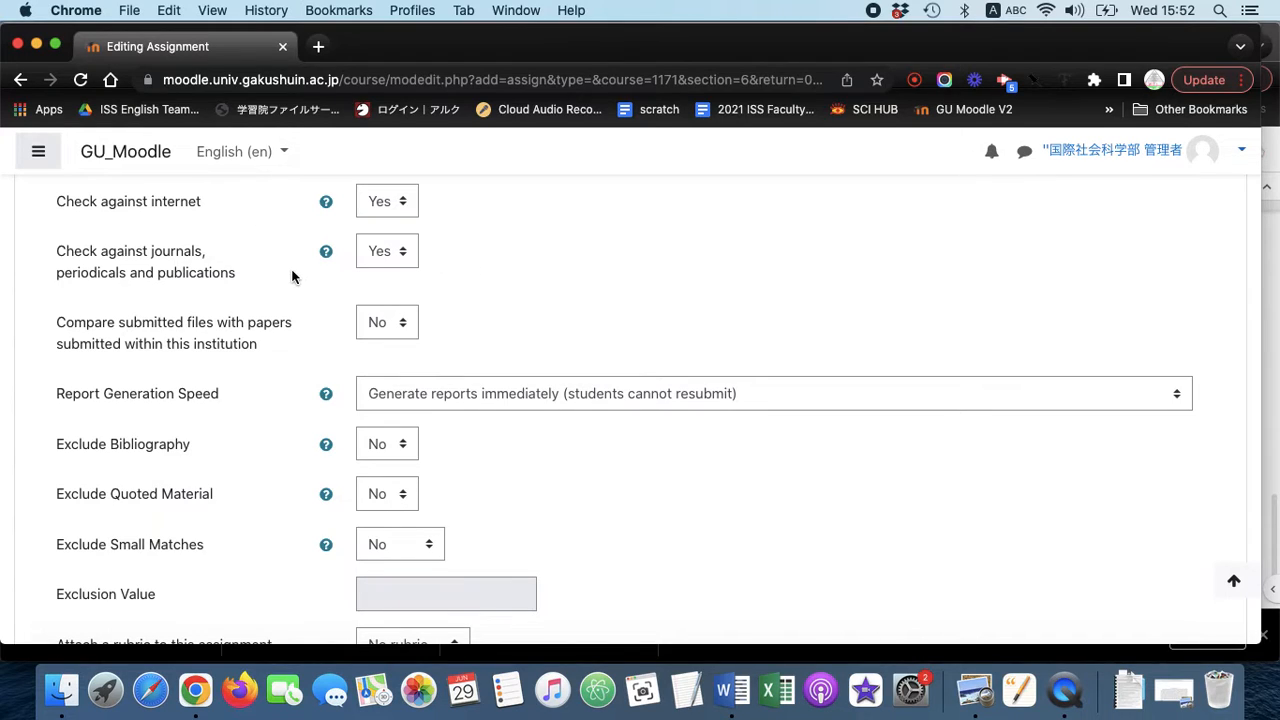
pyautogui.scroll(-3, 620, 318)
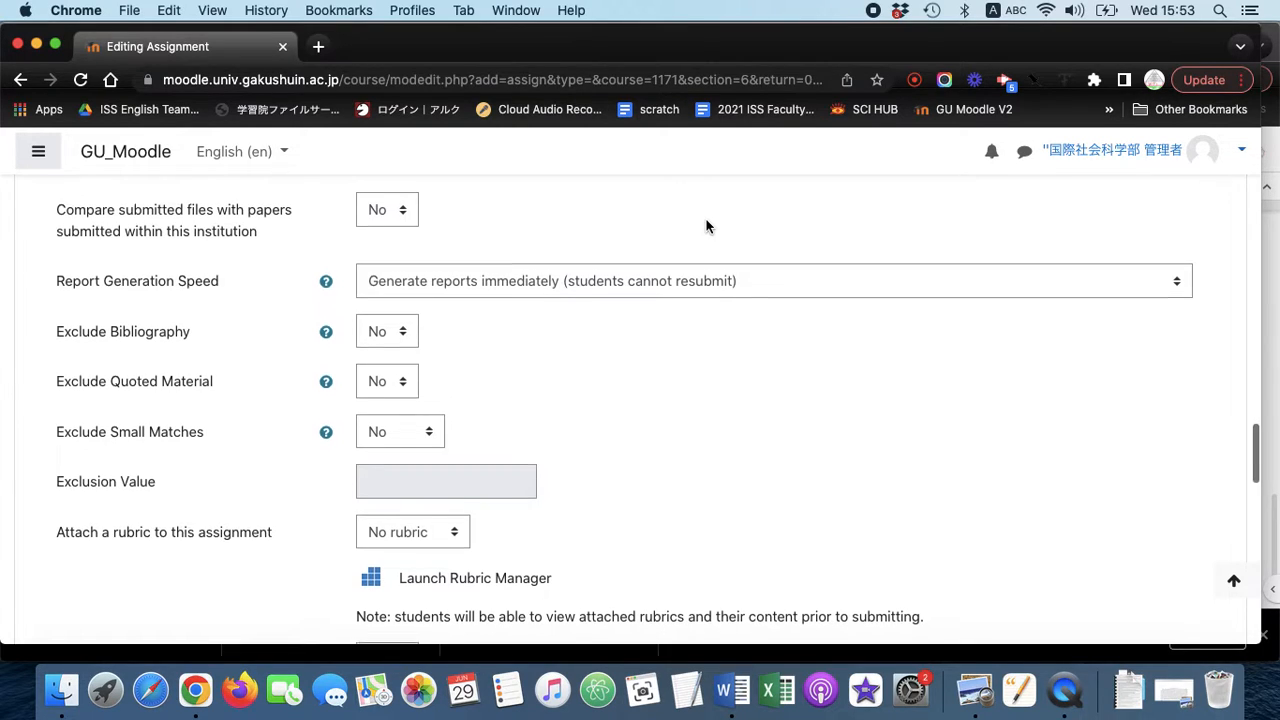
pyautogui.scroll(-1, 706, 226)
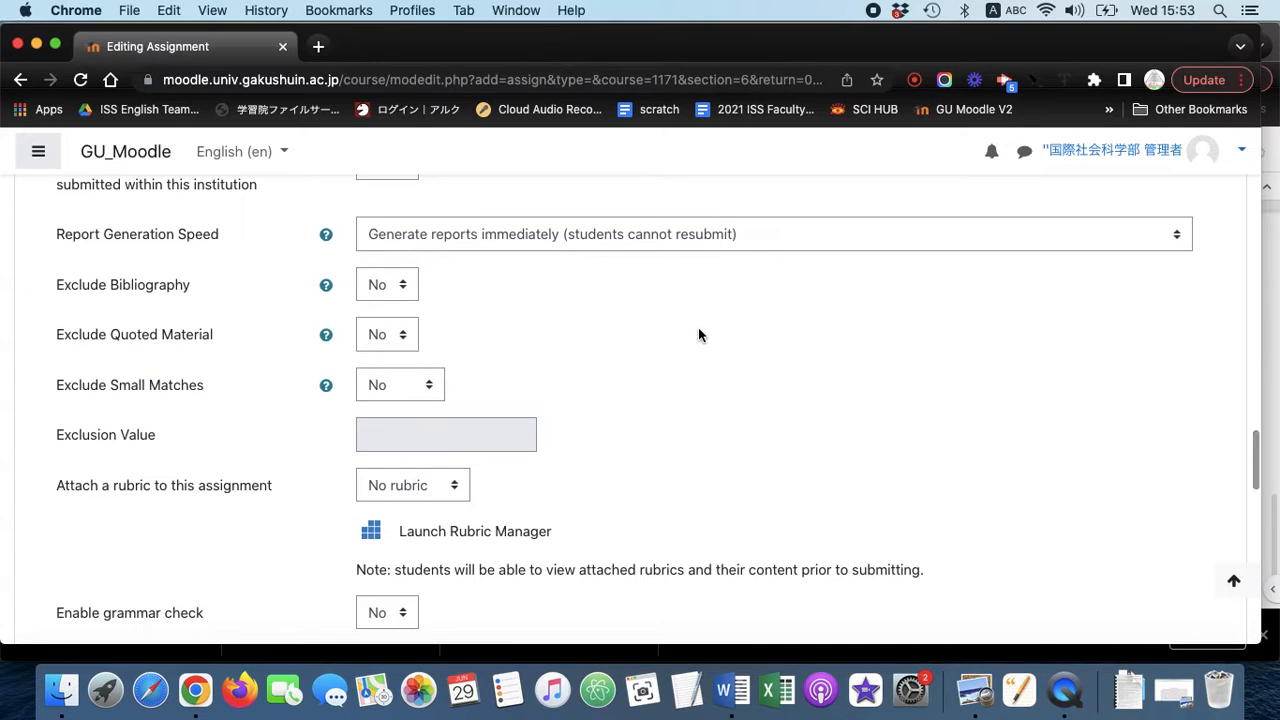
pyautogui.scroll(-1, 700, 337)
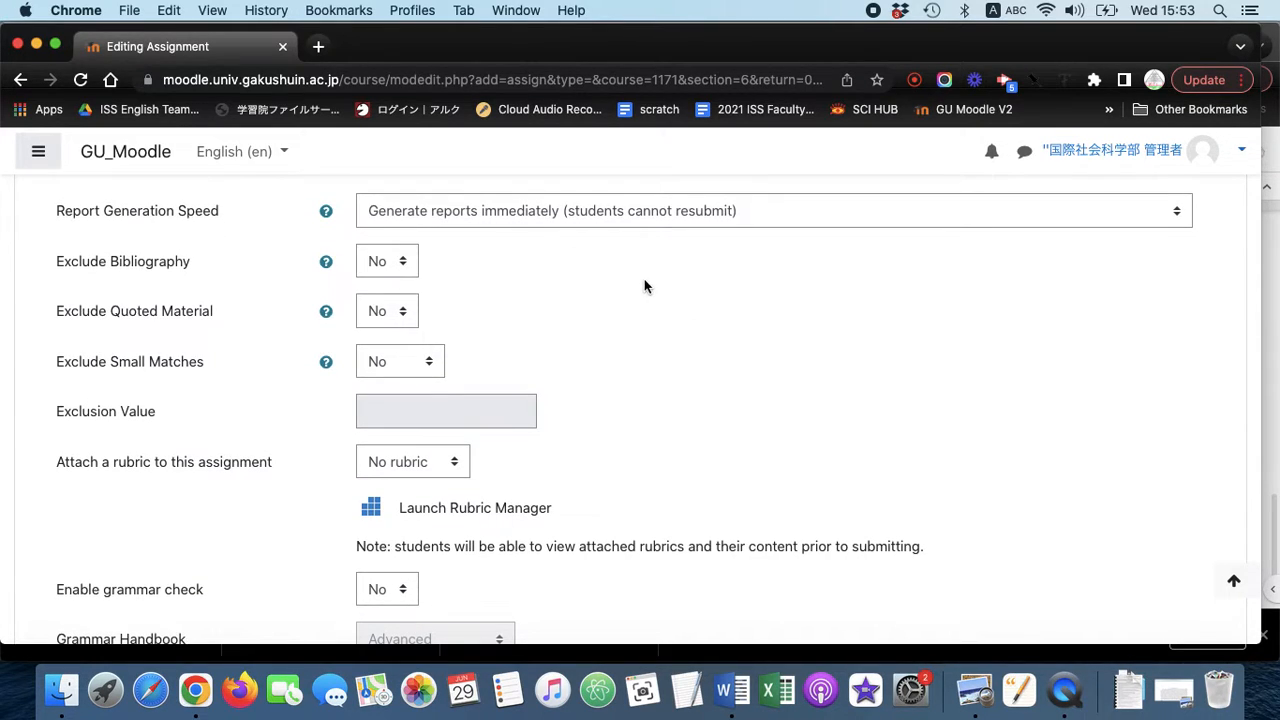
# Step: Review the Report Generation Speed choices and keep "Generate reports immediately (students cannot resubmit)" selected
pyautogui.click(569, 213)
pyautogui.click(569, 213)
pyautogui.click(569, 213)
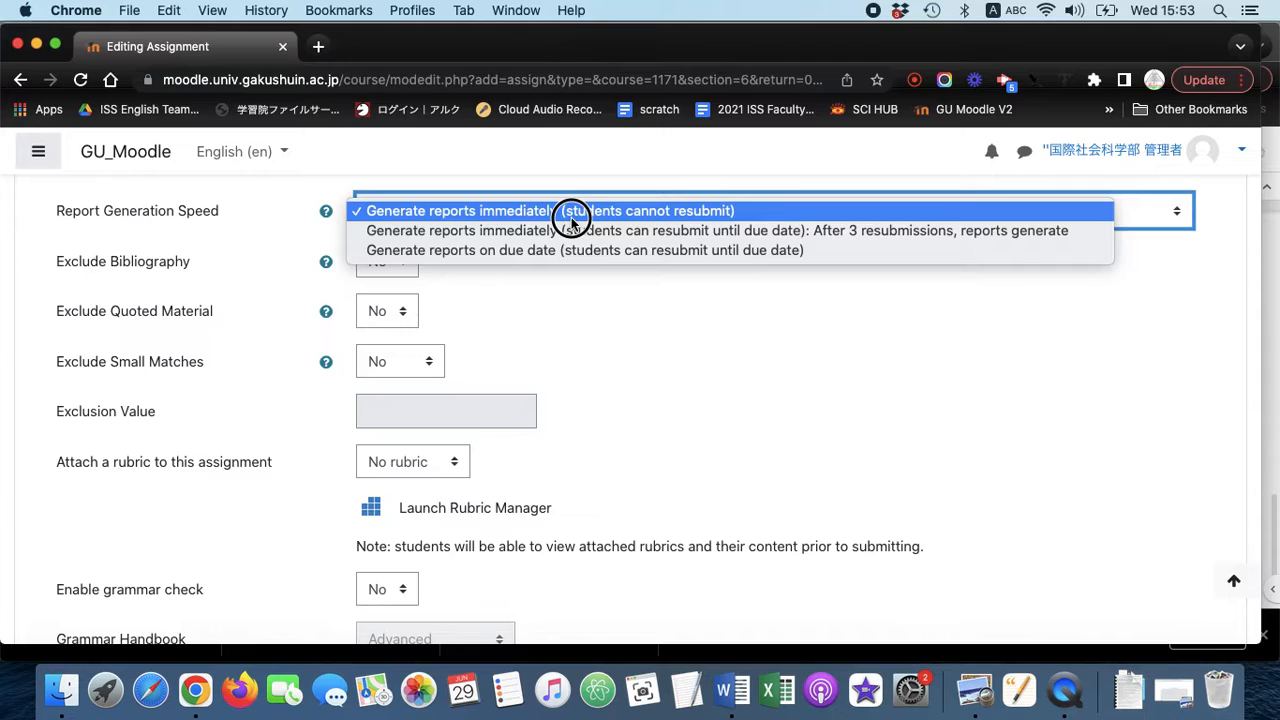
pyautogui.click(570, 215)
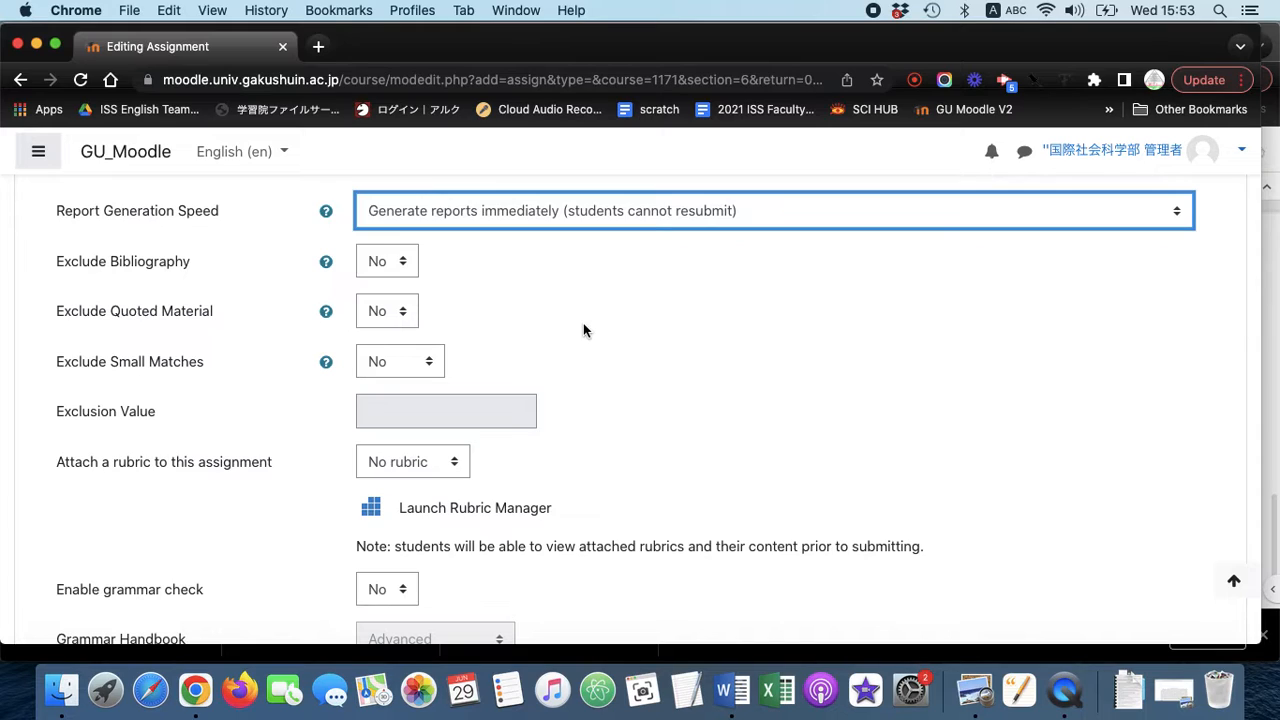
pyautogui.click(557, 216)
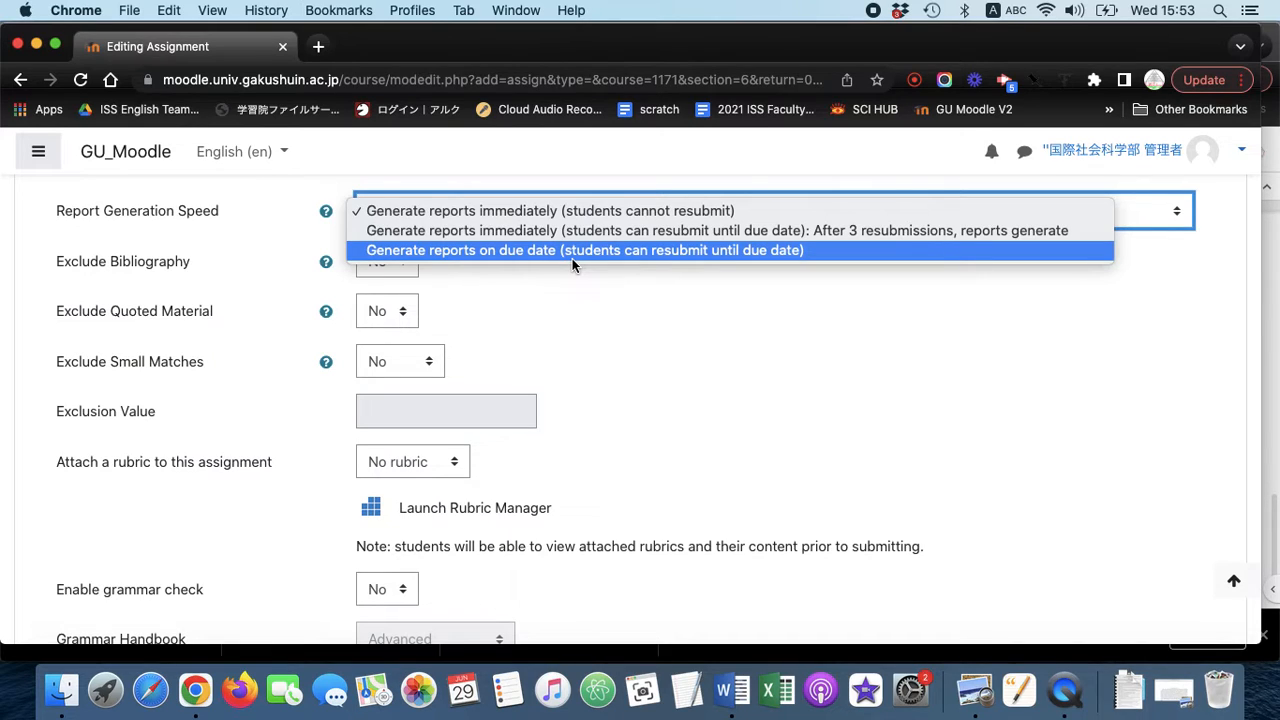
pyautogui.click(567, 212)
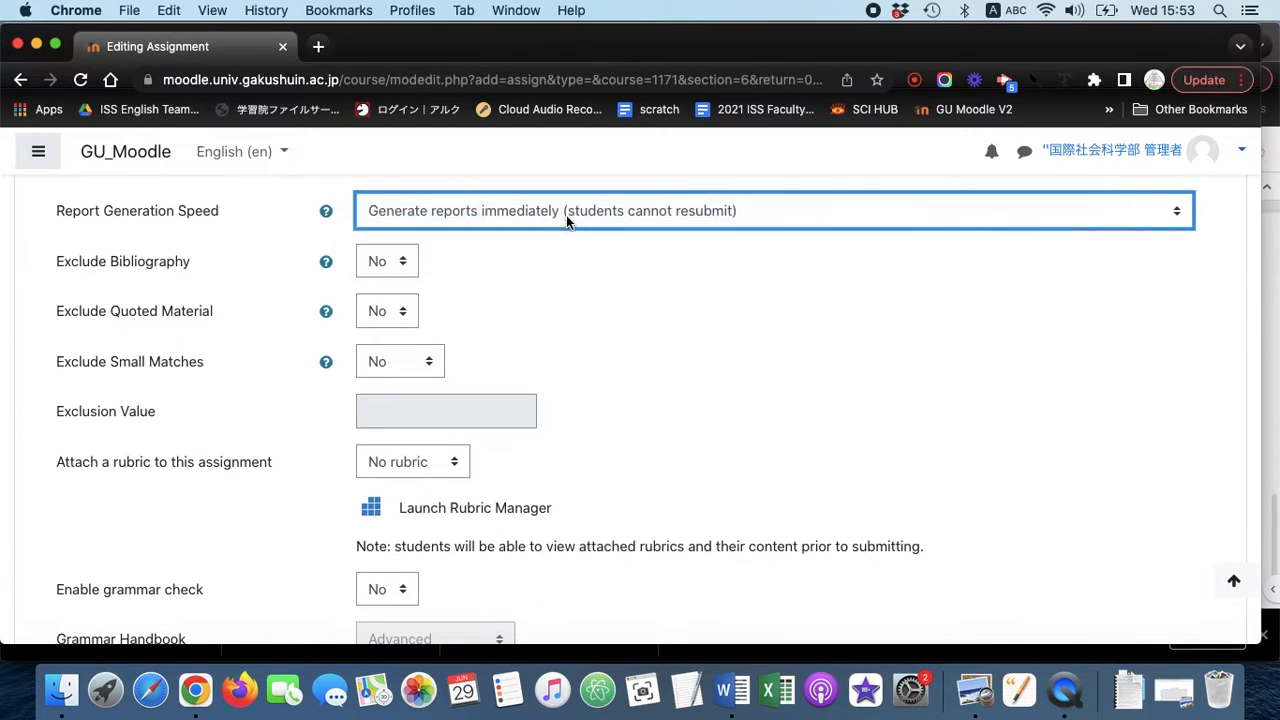
# Step: Set Exclude Bibliography and Exclude Quoted Material to Yes in the Turnitin settings
pyautogui.scroll(-1, 571, 325)
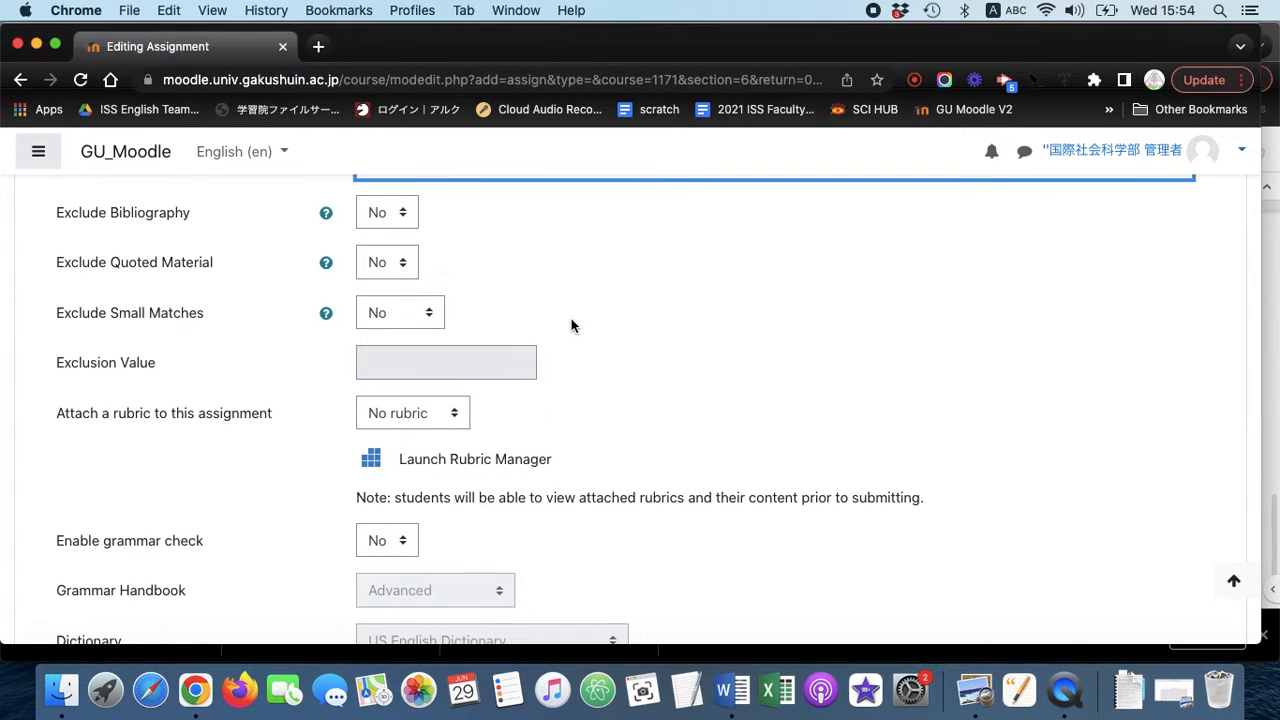
pyautogui.scroll(-1, 571, 325)
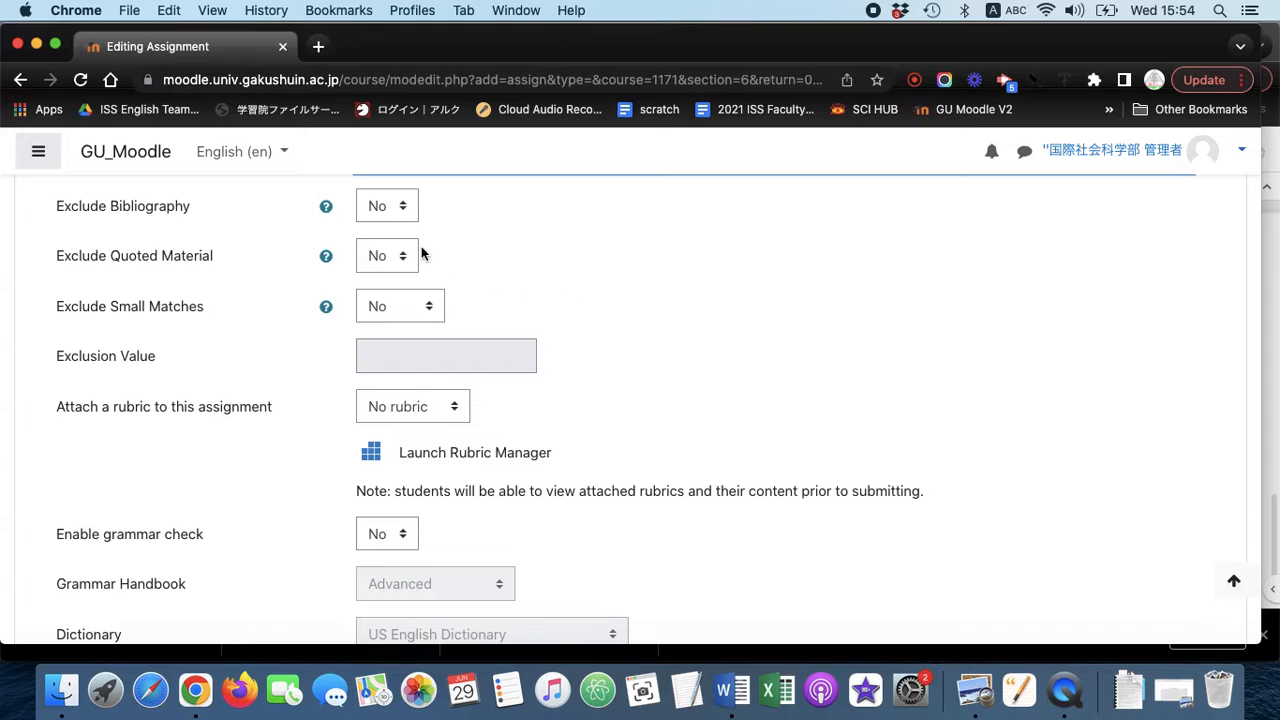
pyautogui.click(383, 217)
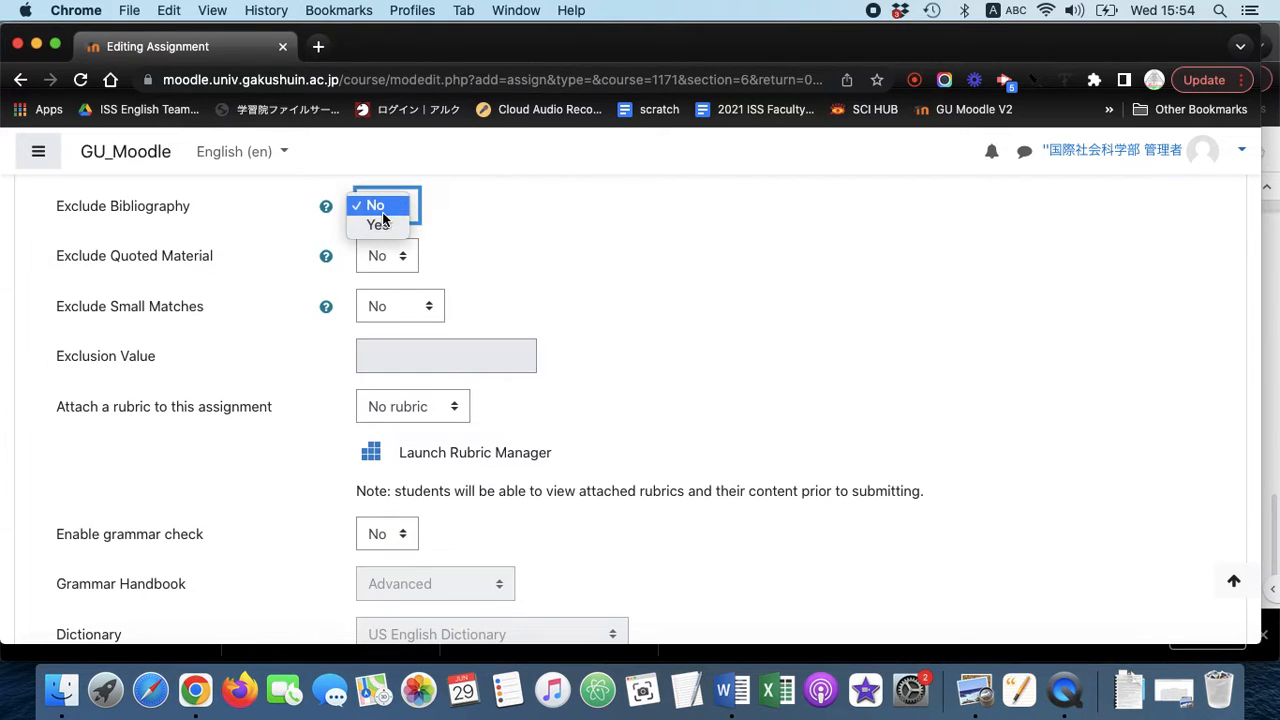
pyautogui.click(383, 227)
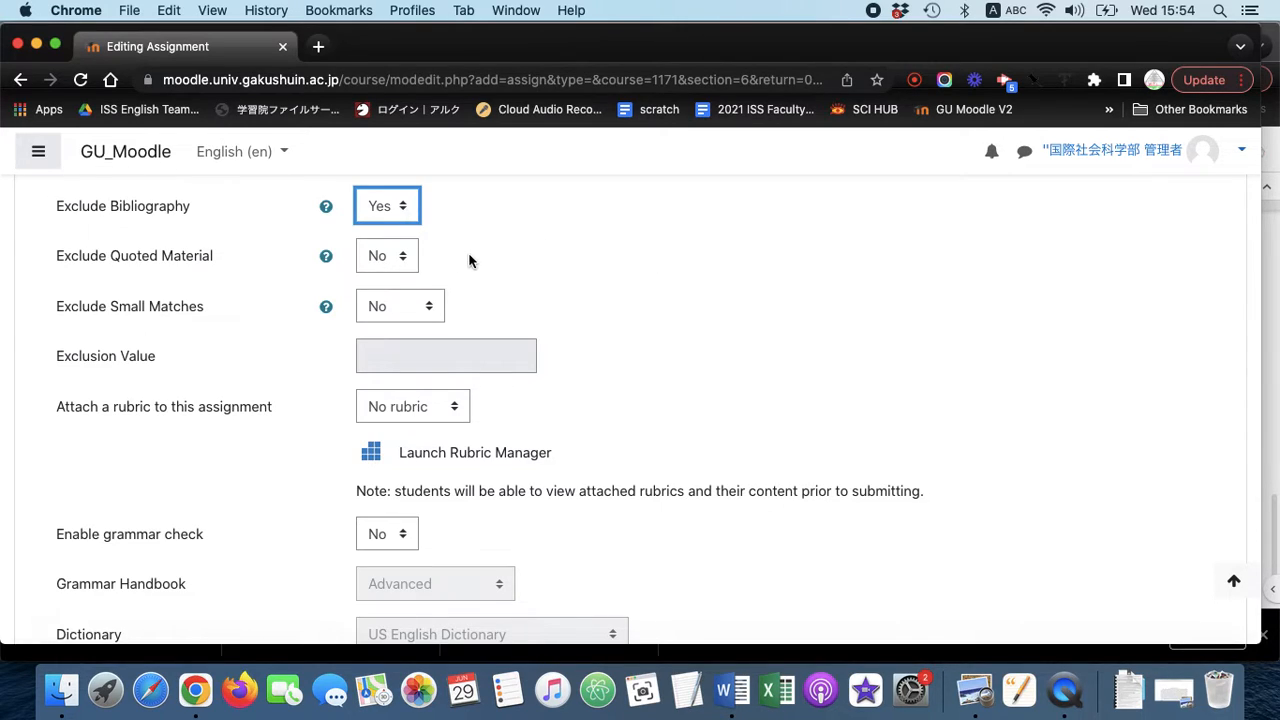
pyautogui.click(394, 258)
pyautogui.click(393, 258)
pyautogui.click(391, 259)
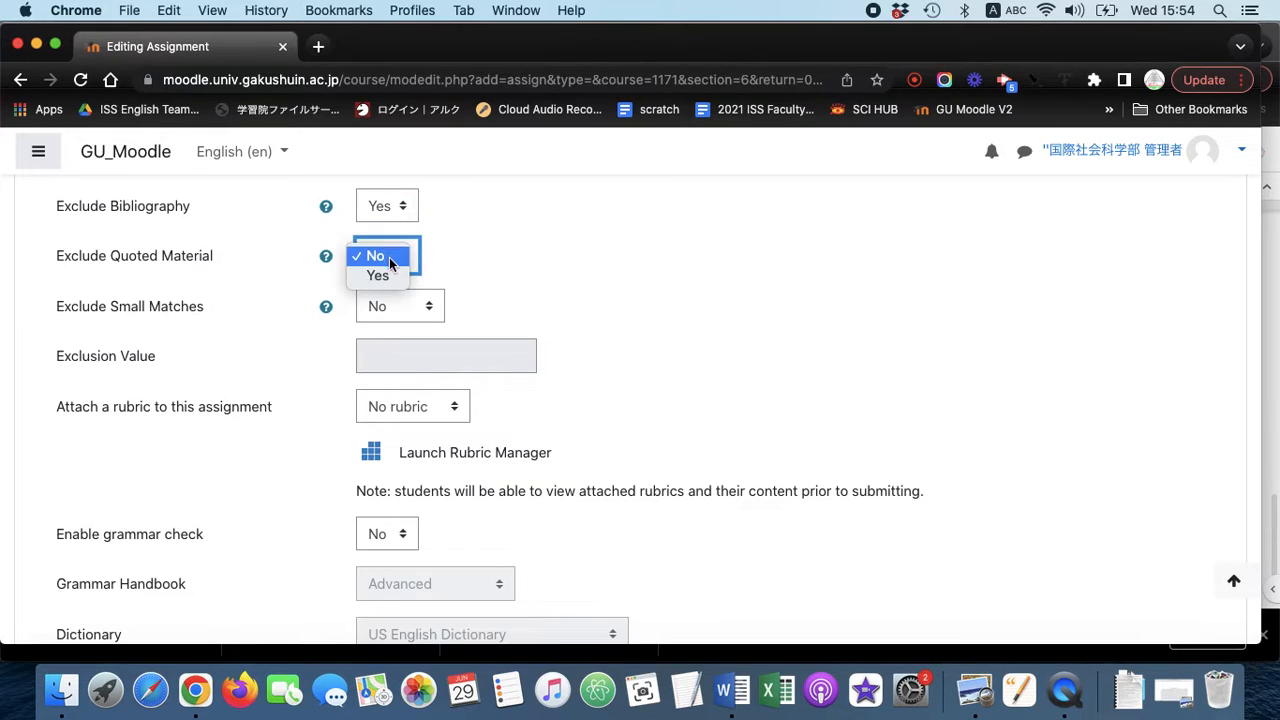
pyautogui.click(385, 275)
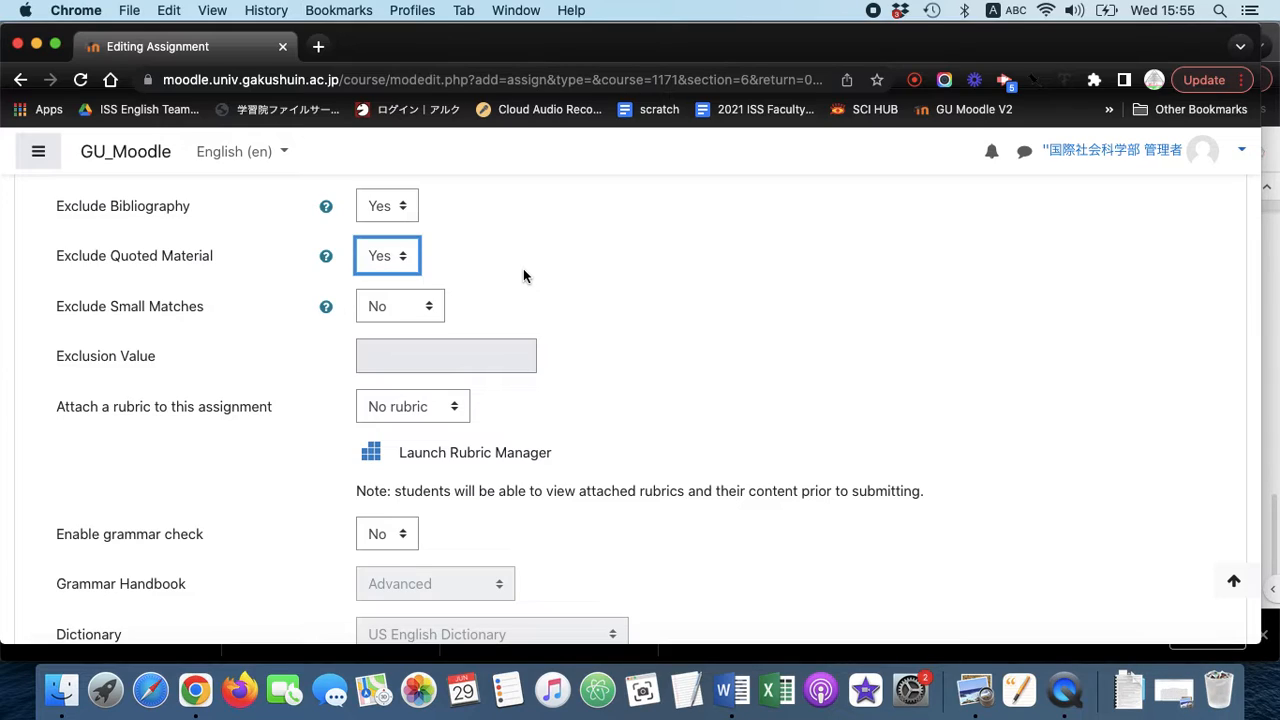
# Step: Set Exclude Small Matches to Words with an Exclusion Value of 4 in the Turnitin settings
pyautogui.scroll(-1, 523, 268)
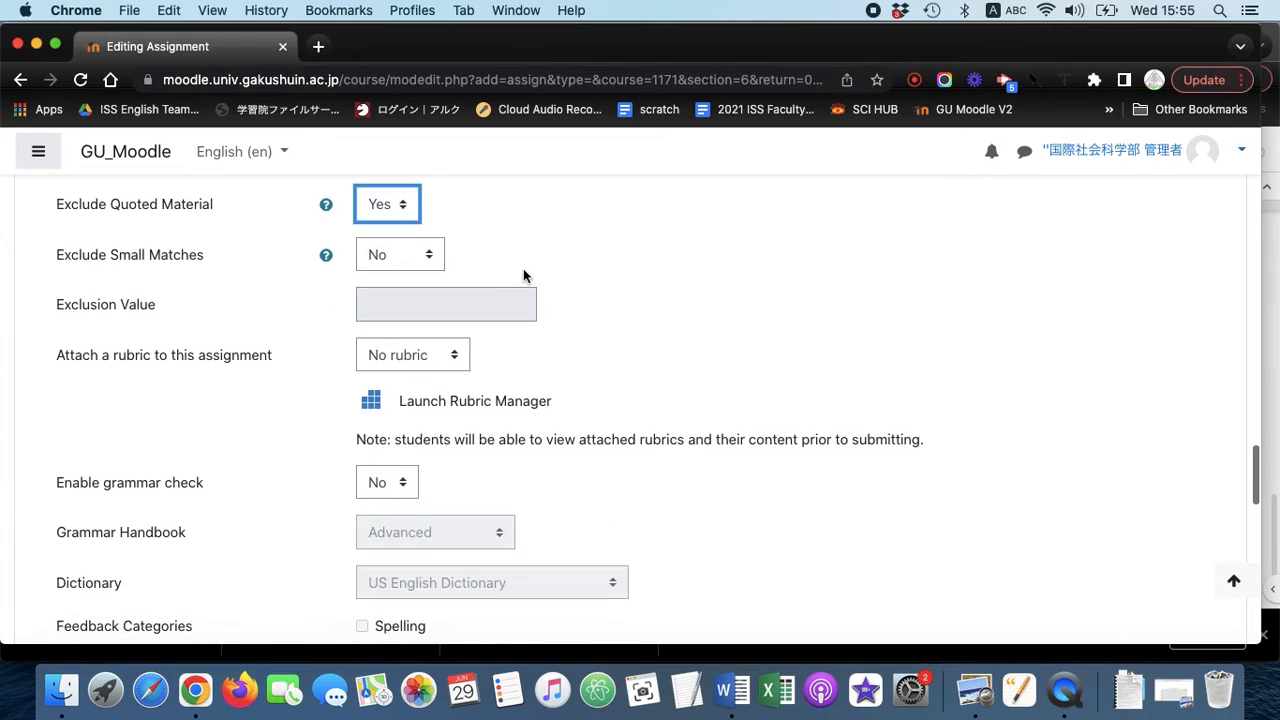
pyautogui.click(397, 258)
pyautogui.click(397, 258)
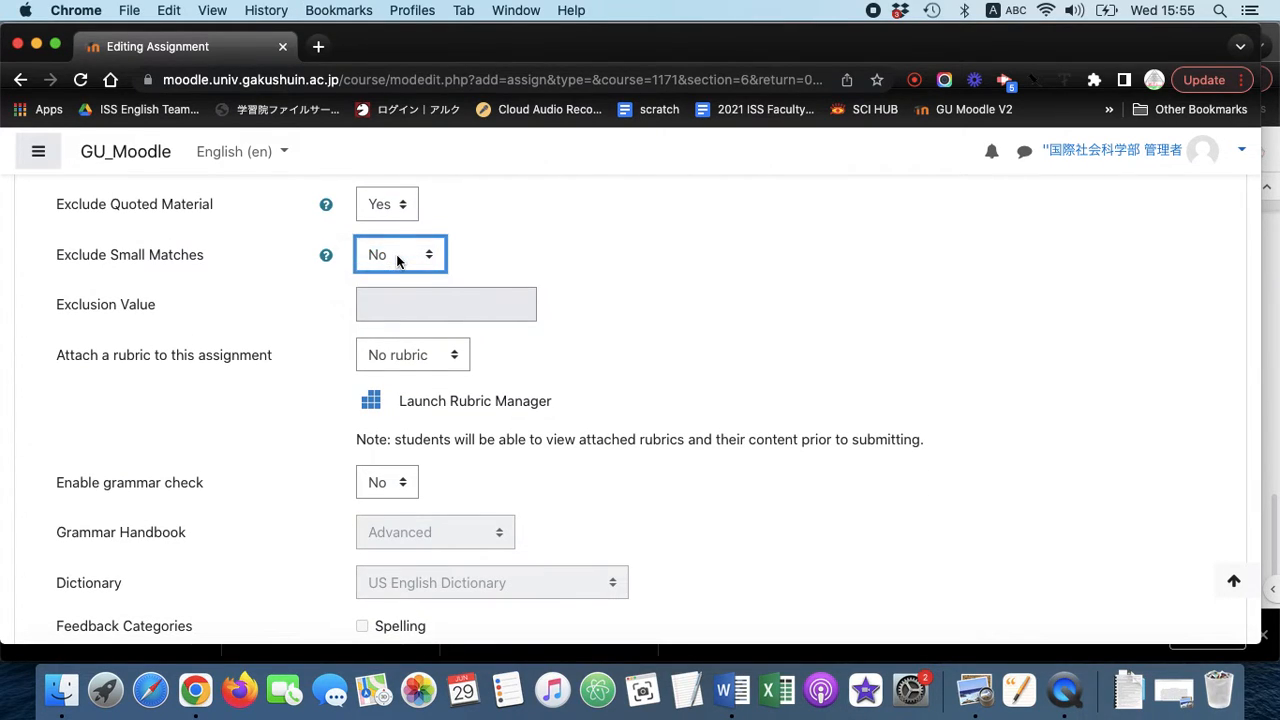
pyautogui.click(397, 258)
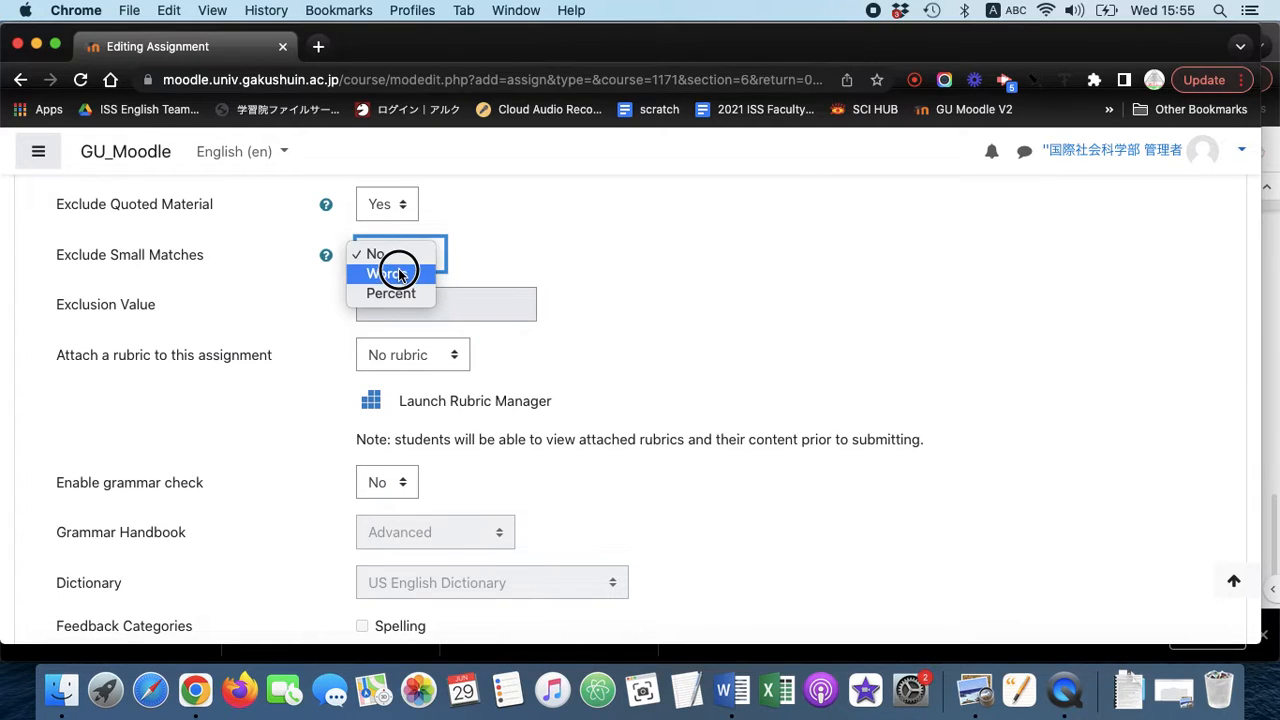
pyautogui.click(398, 271)
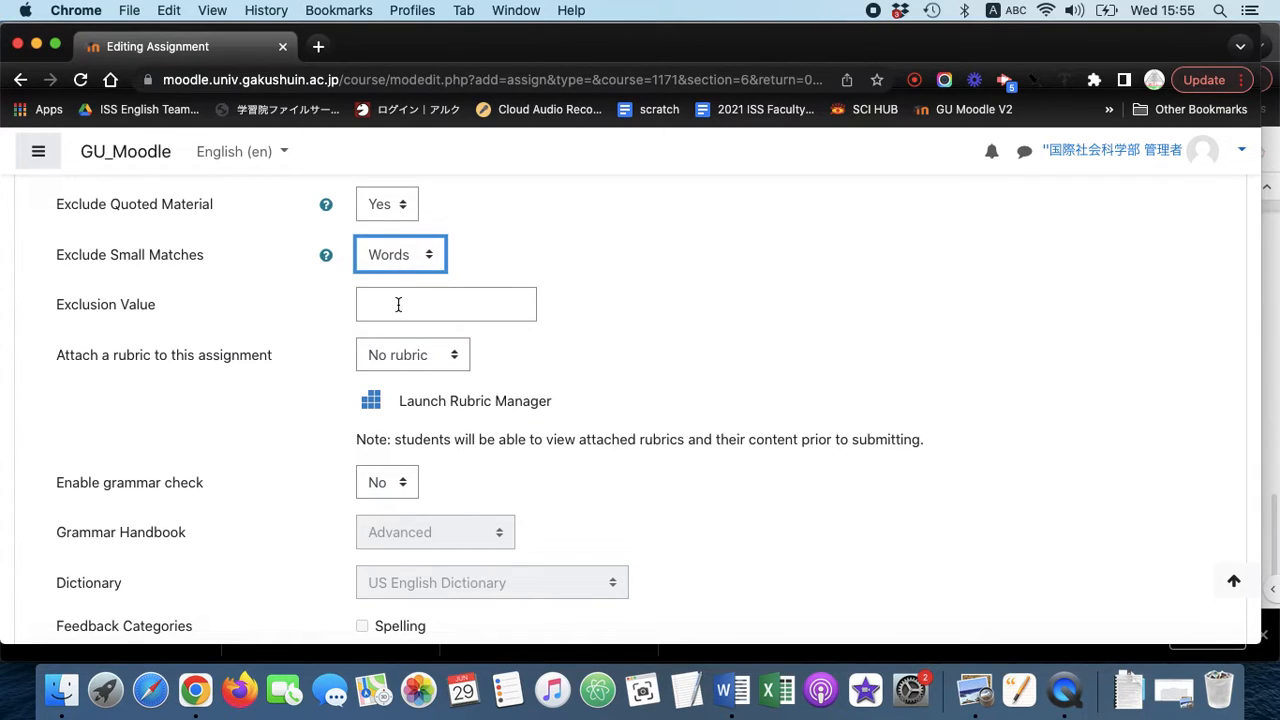
pyautogui.click(398, 304)
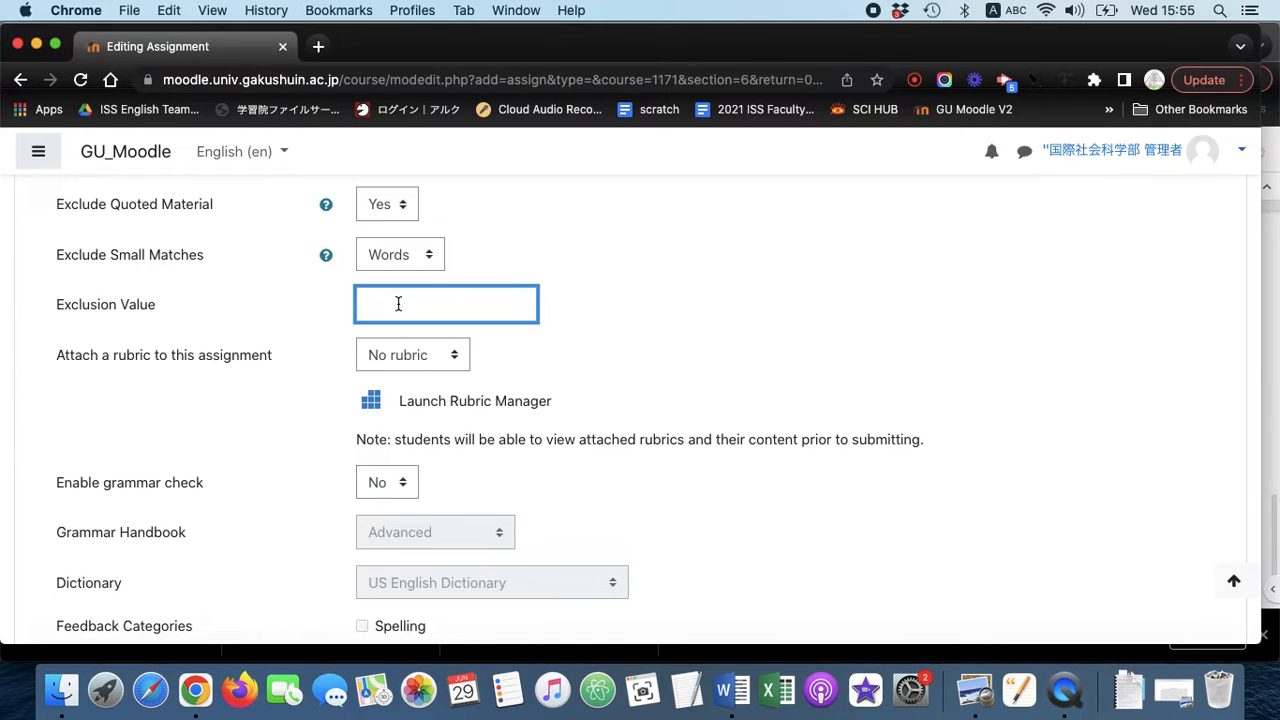
pyautogui.write('45')
pyautogui.press('BackSpace')
pyautogui.press('BackSpace')
pyautogui.write('5')
# Step: Set Enable grammar check to Yes in the Turnitin settings
pyautogui.scroll(-3, 585, 328)
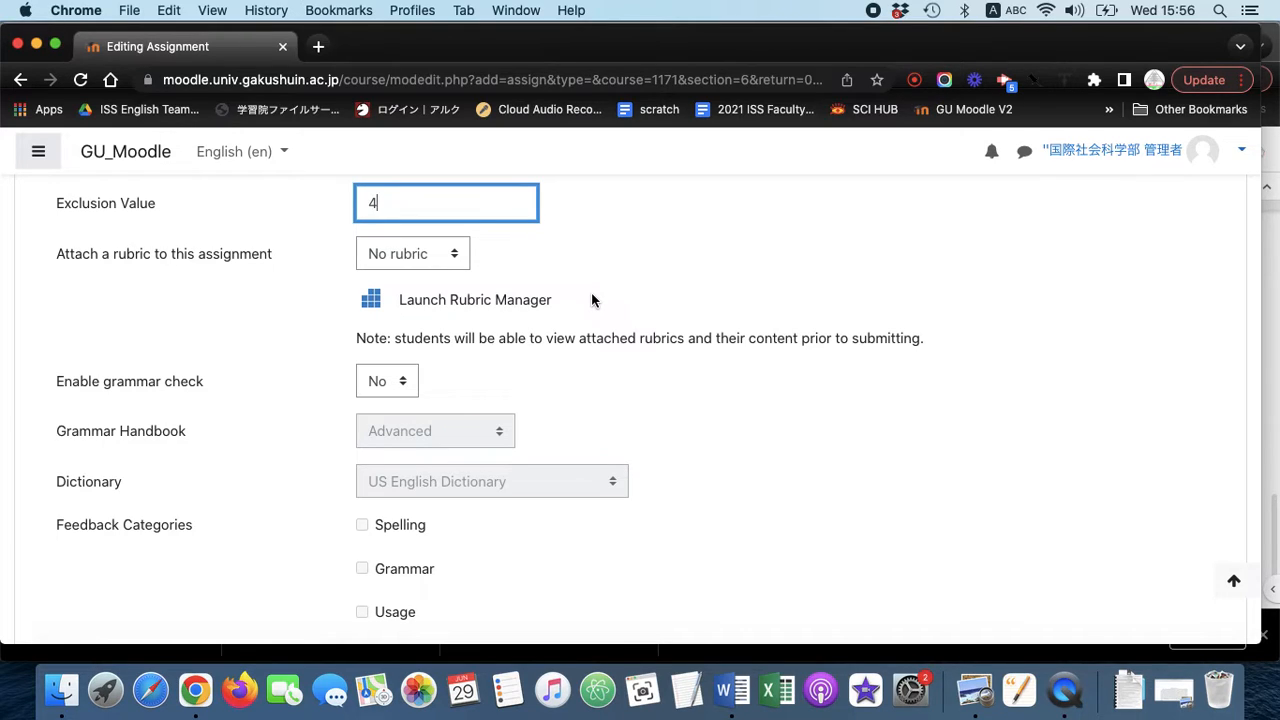
pyautogui.scroll(-2, 648, 312)
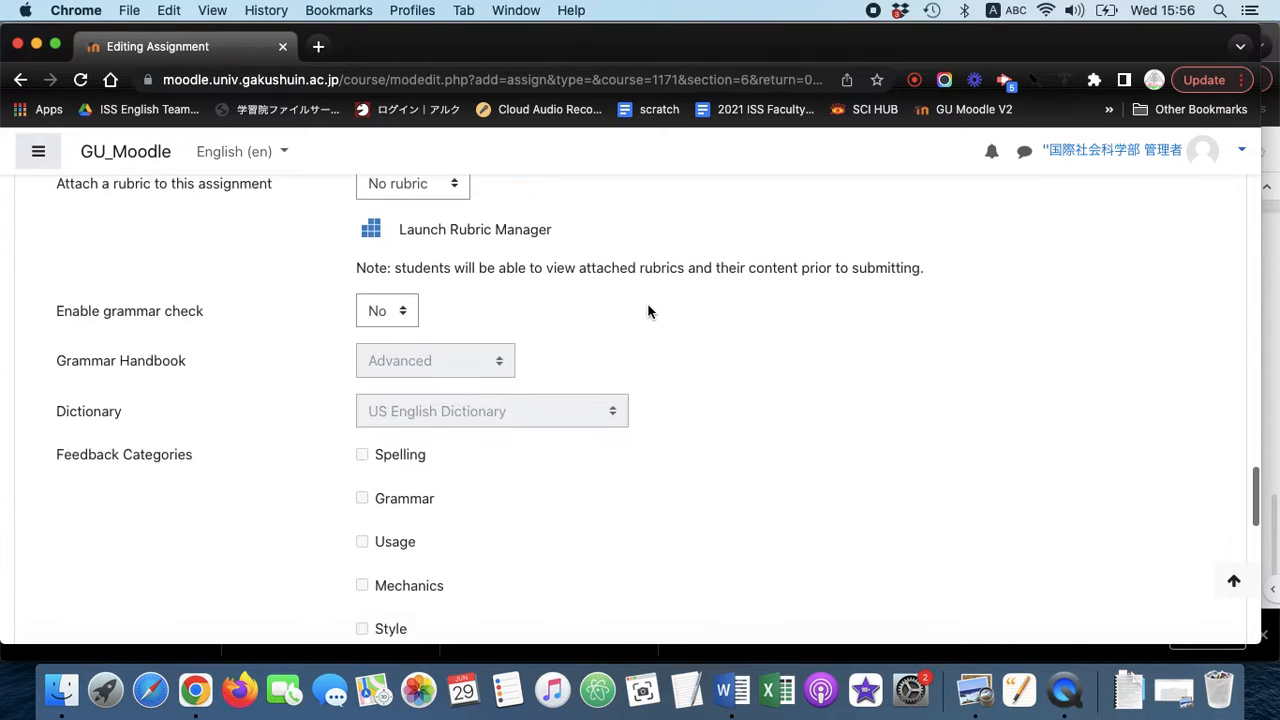
pyautogui.scroll(-2, 648, 312)
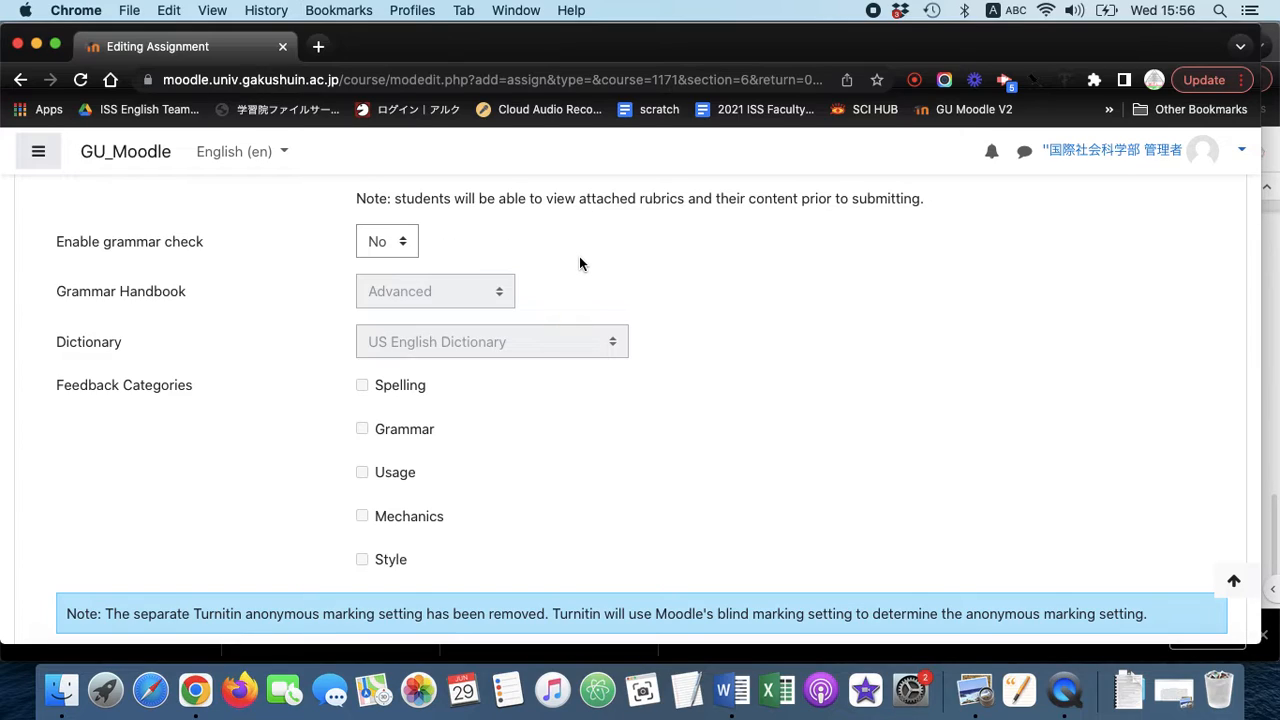
pyautogui.scroll(-3, 580, 258)
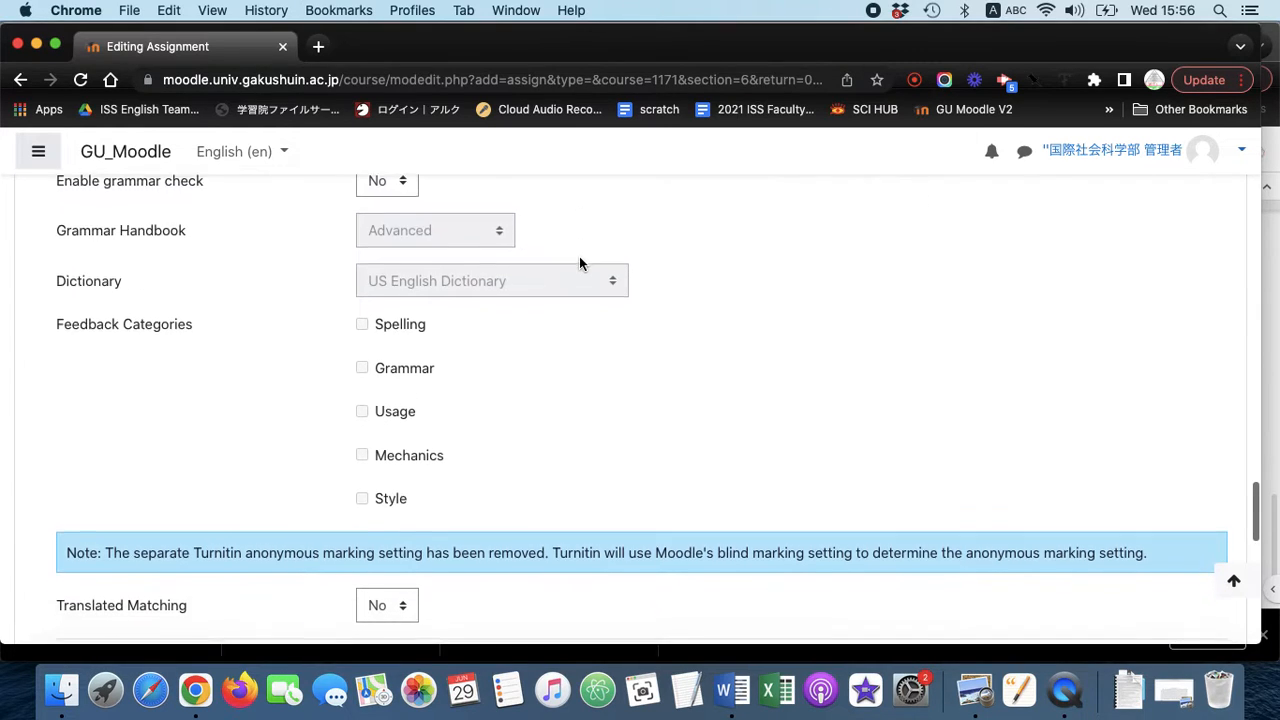
pyautogui.scroll(1, 579, 264)
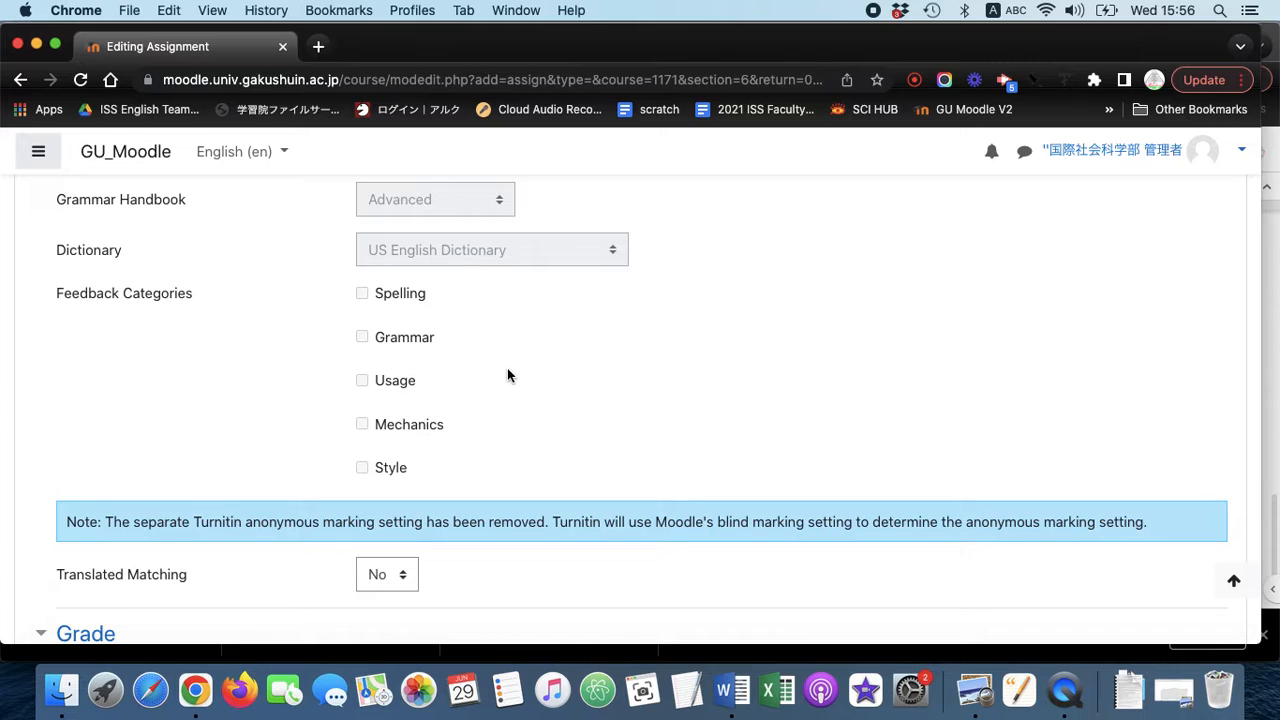
pyautogui.scroll(-1, 507, 375)
pyautogui.scroll(3, 507, 375)
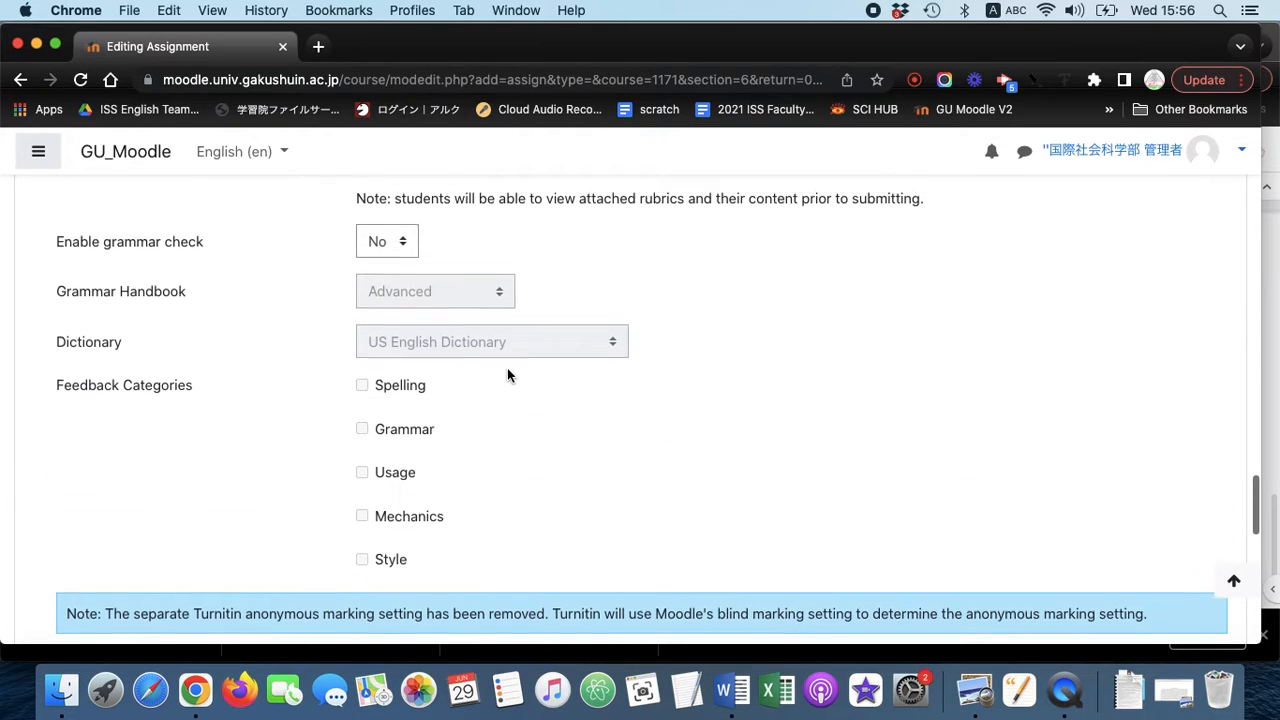
pyautogui.click(389, 257)
pyautogui.click(378, 264)
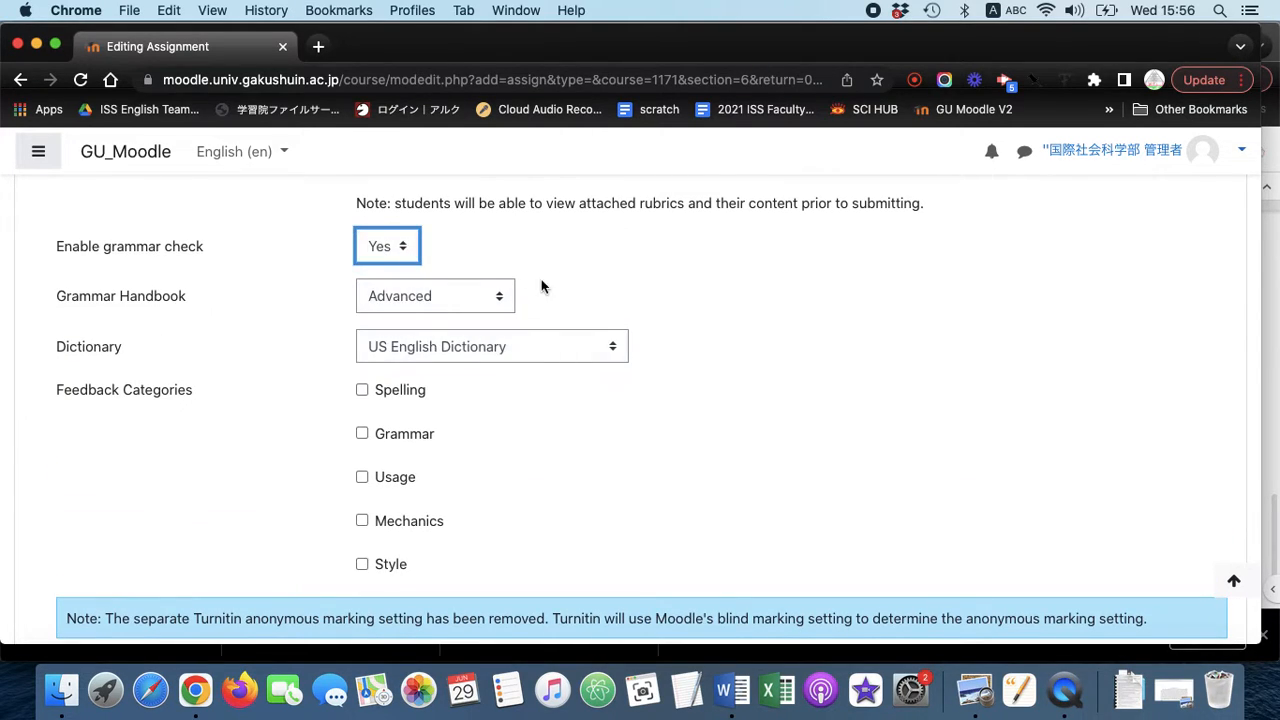
# Step: Review the available Grammar Handbook levels and Dictionary choices for the grammar check
pyautogui.click(443, 300)
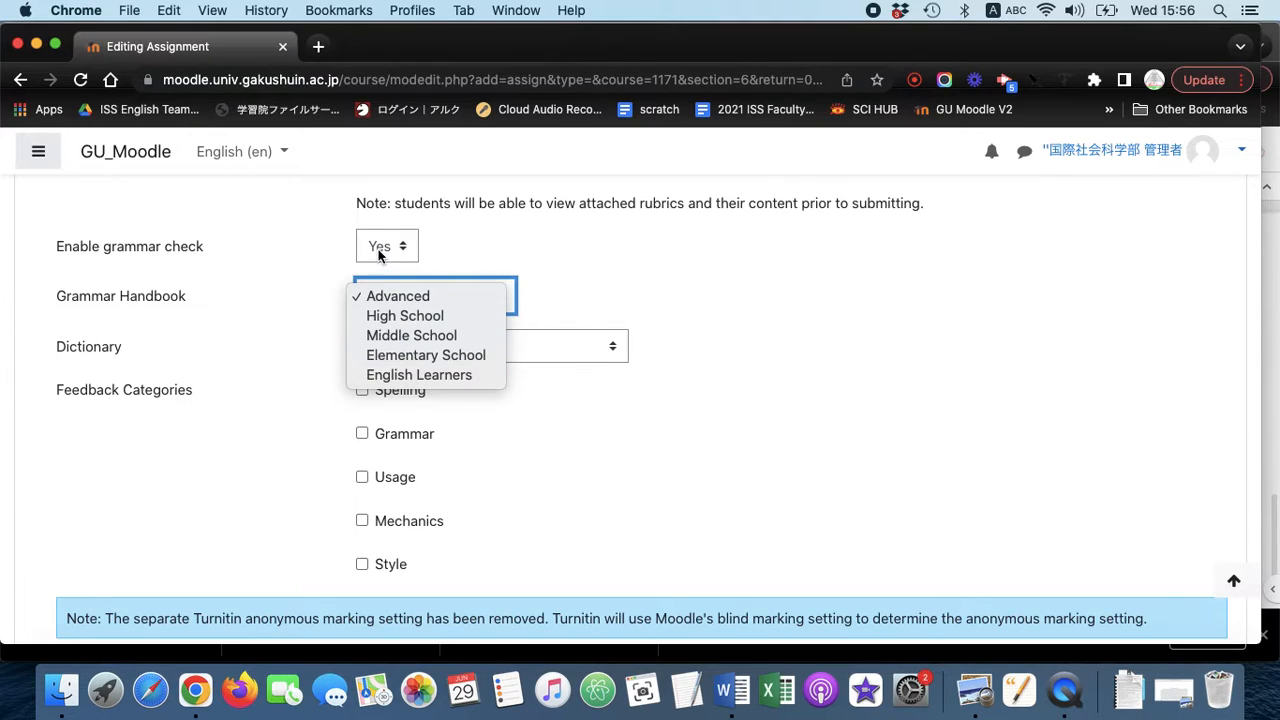
pyautogui.click(560, 289)
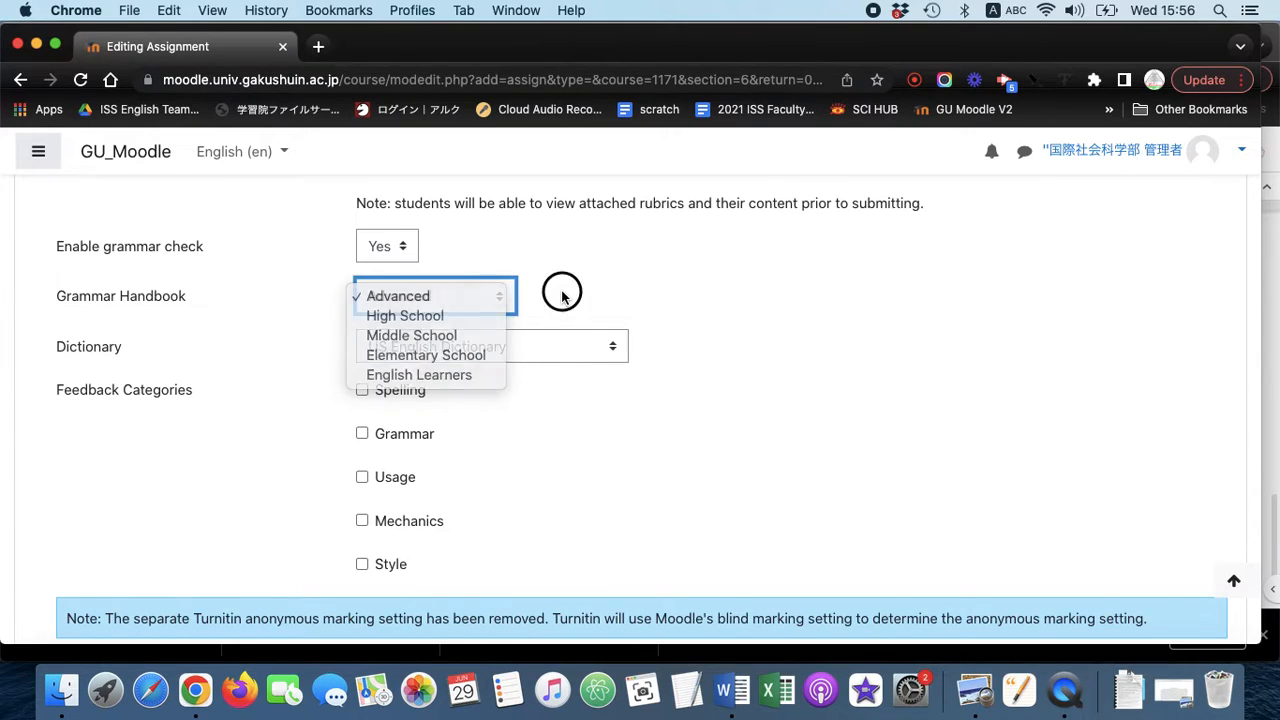
pyautogui.click(546, 355)
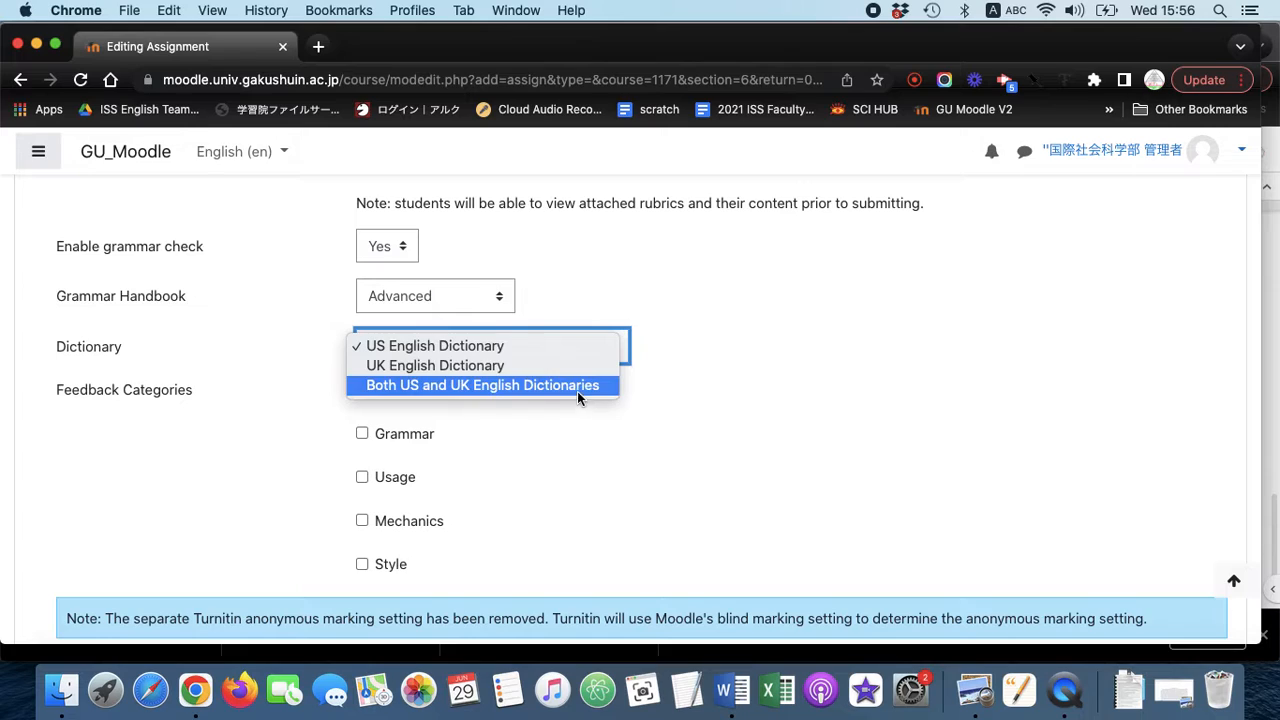
pyautogui.click(469, 267)
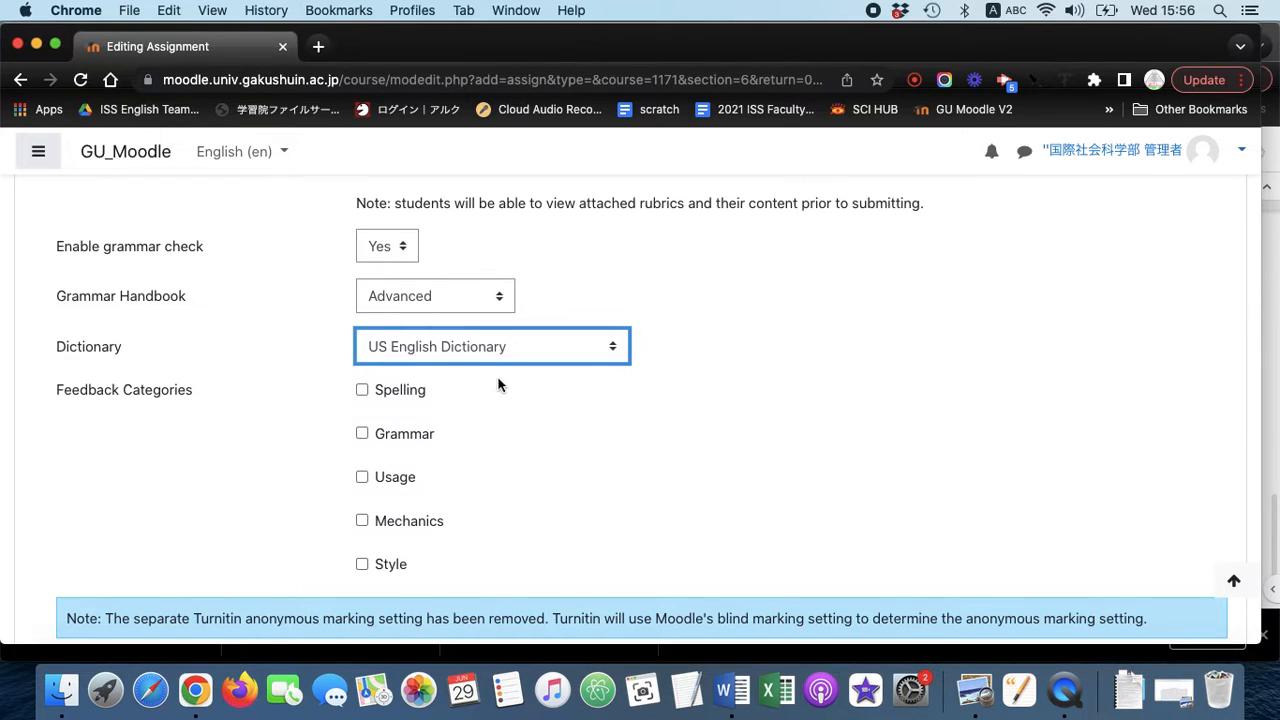
# Step: Look over the grammar feedback categories and set Enable grammar check back to No
pyautogui.scroll(-1, 502, 391)
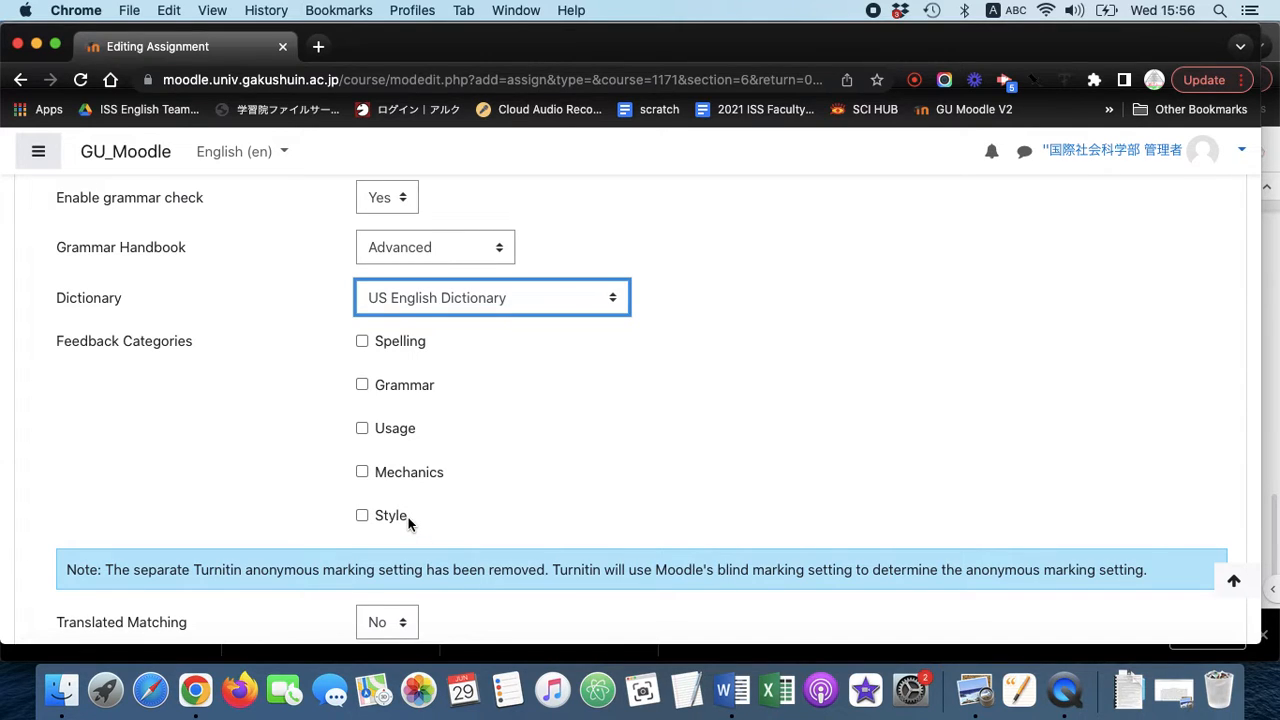
pyautogui.scroll(-1, 551, 480)
pyautogui.scroll(2, 551, 480)
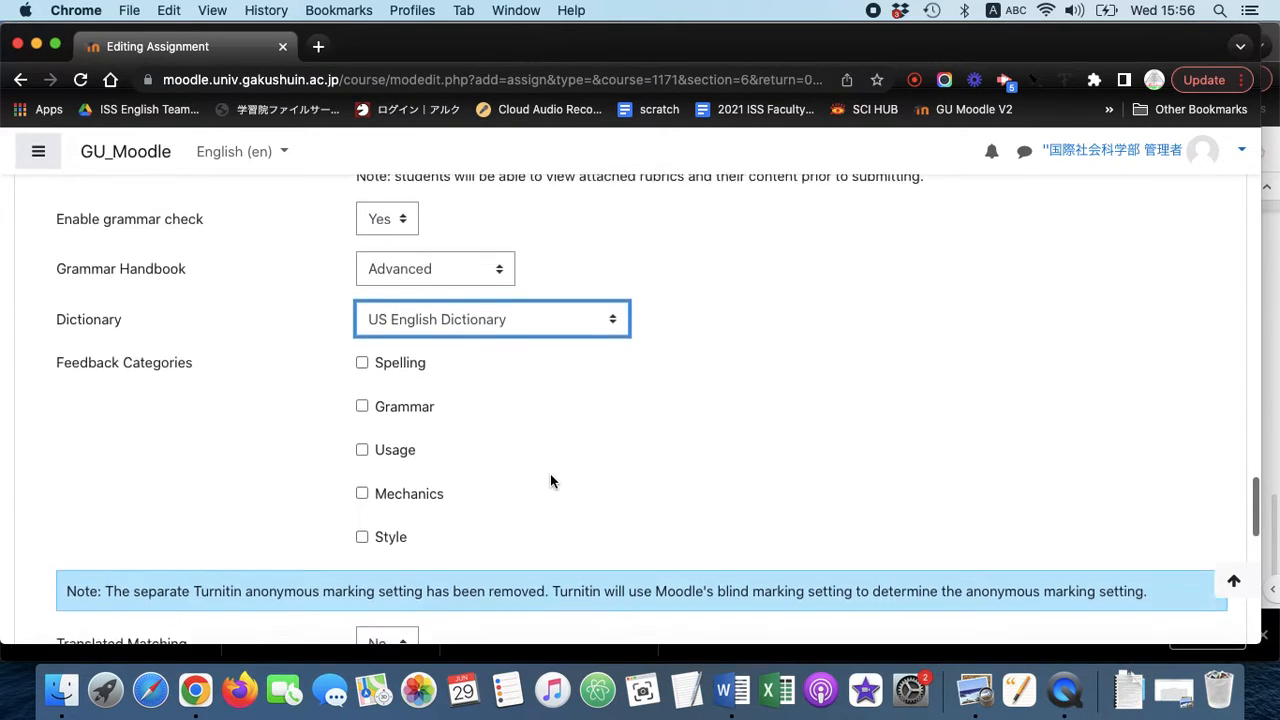
pyautogui.click(381, 261)
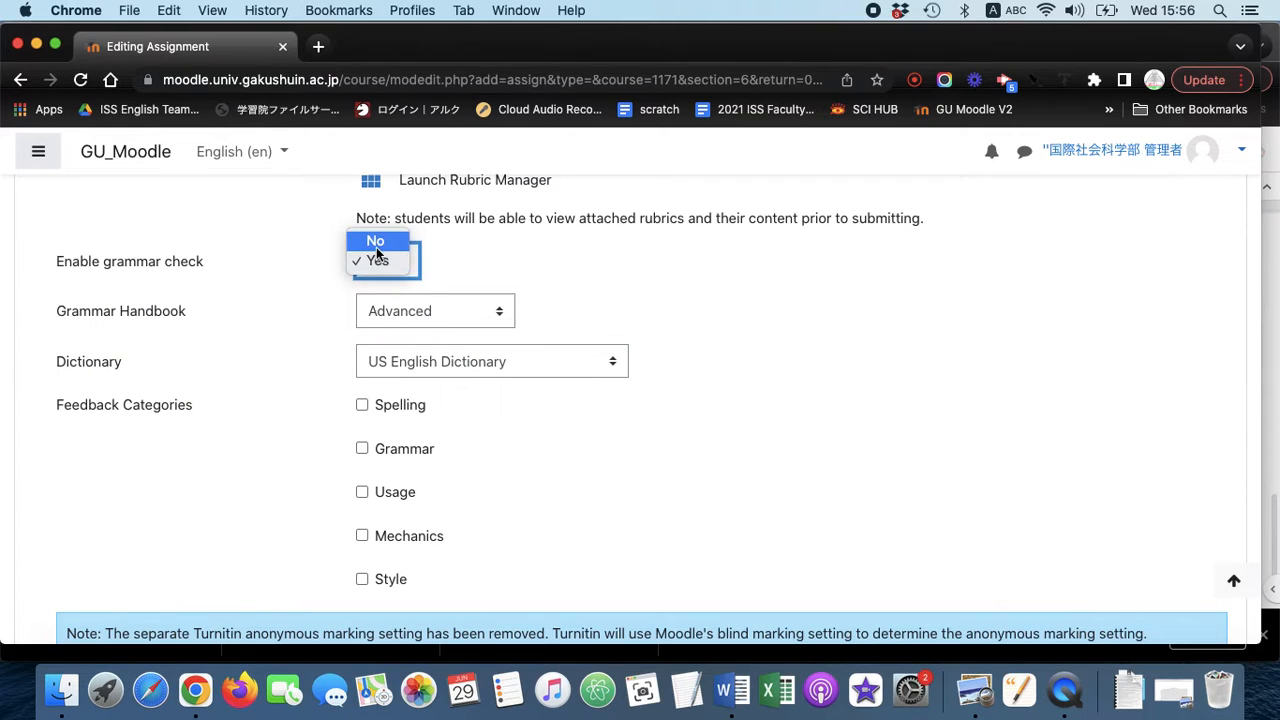
pyautogui.click(376, 243)
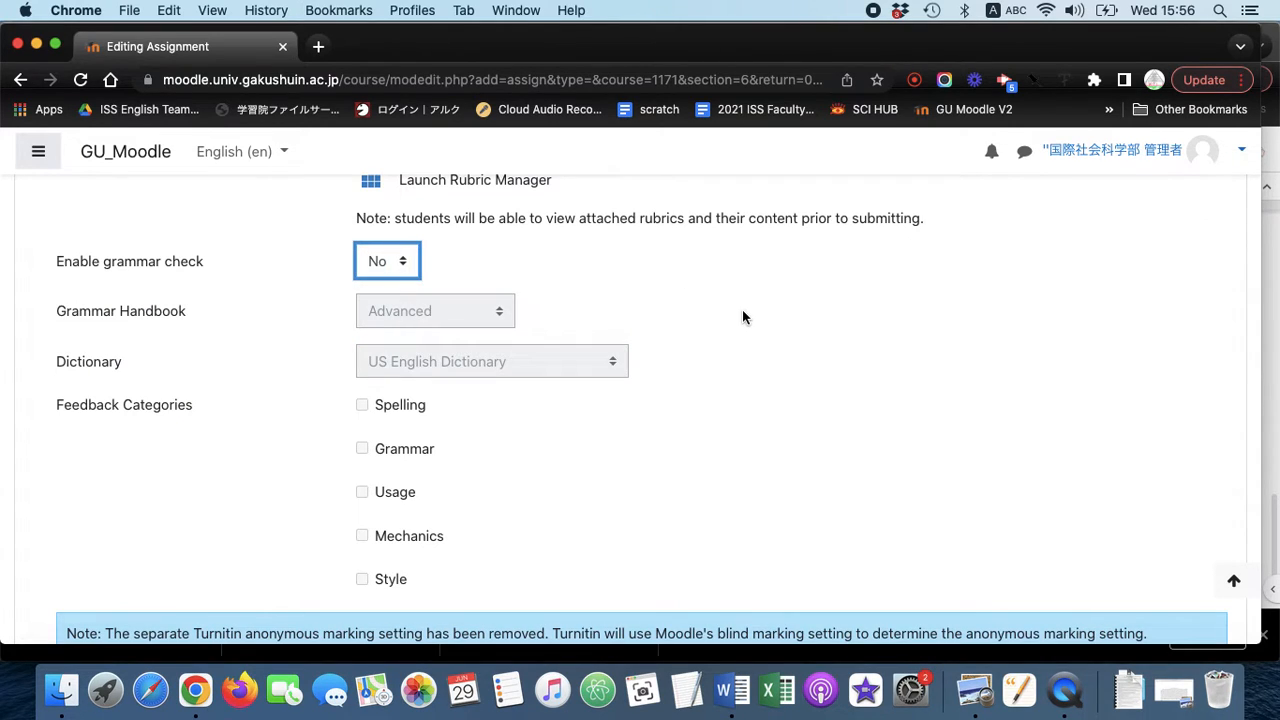
# Step: Look through the remaining Translated Matching, Grade and module settings, and save the changes to the assignment
pyautogui.scroll(-1, 742, 313)
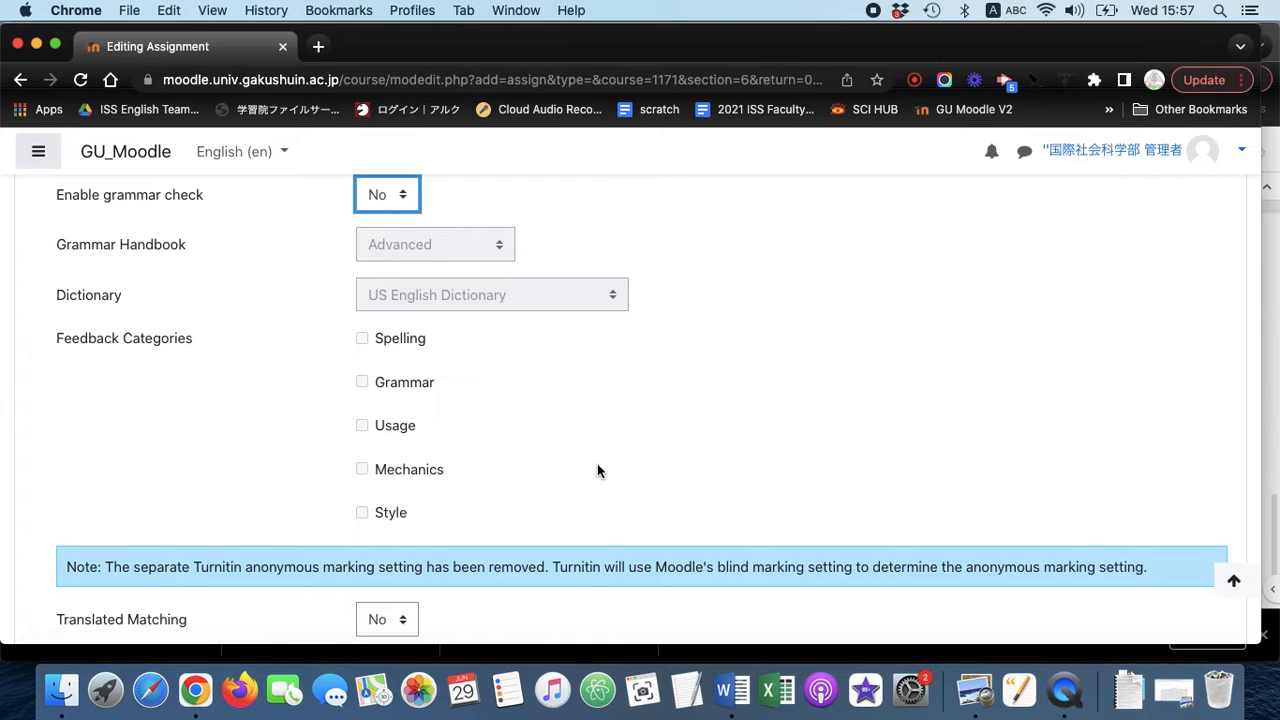
pyautogui.scroll(-5, 597, 471)
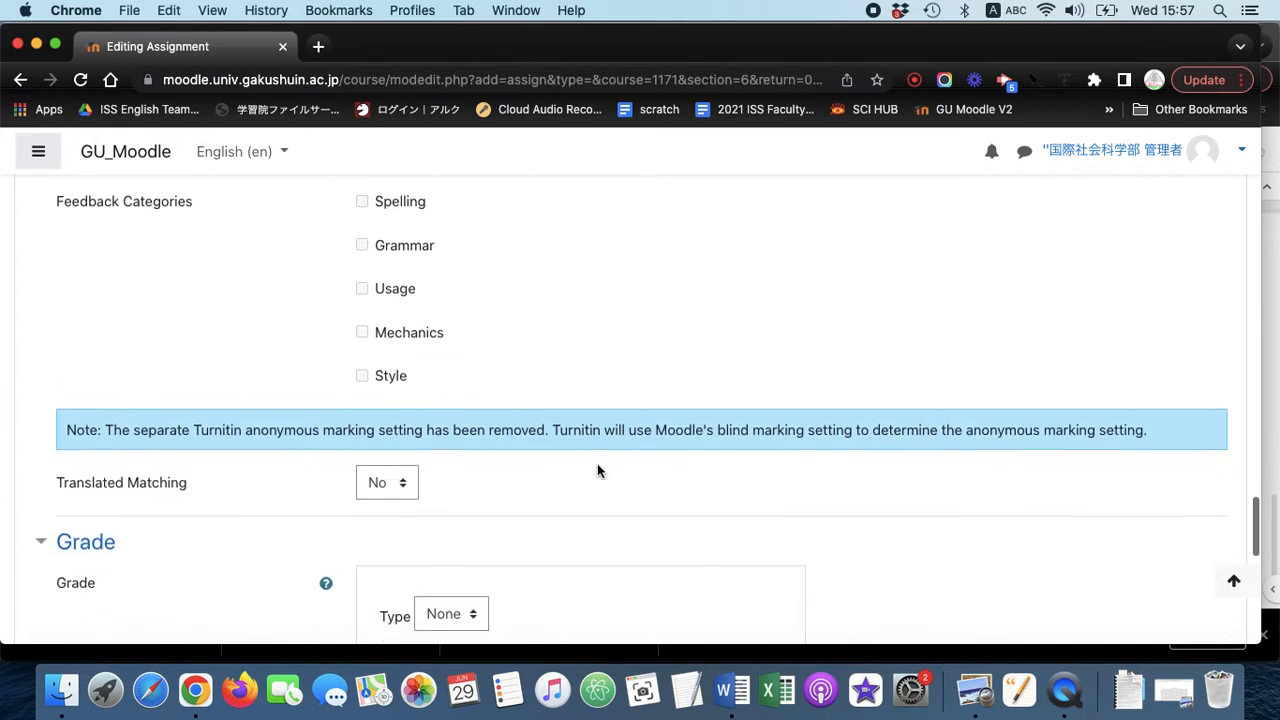
pyautogui.scroll(-4, 597, 471)
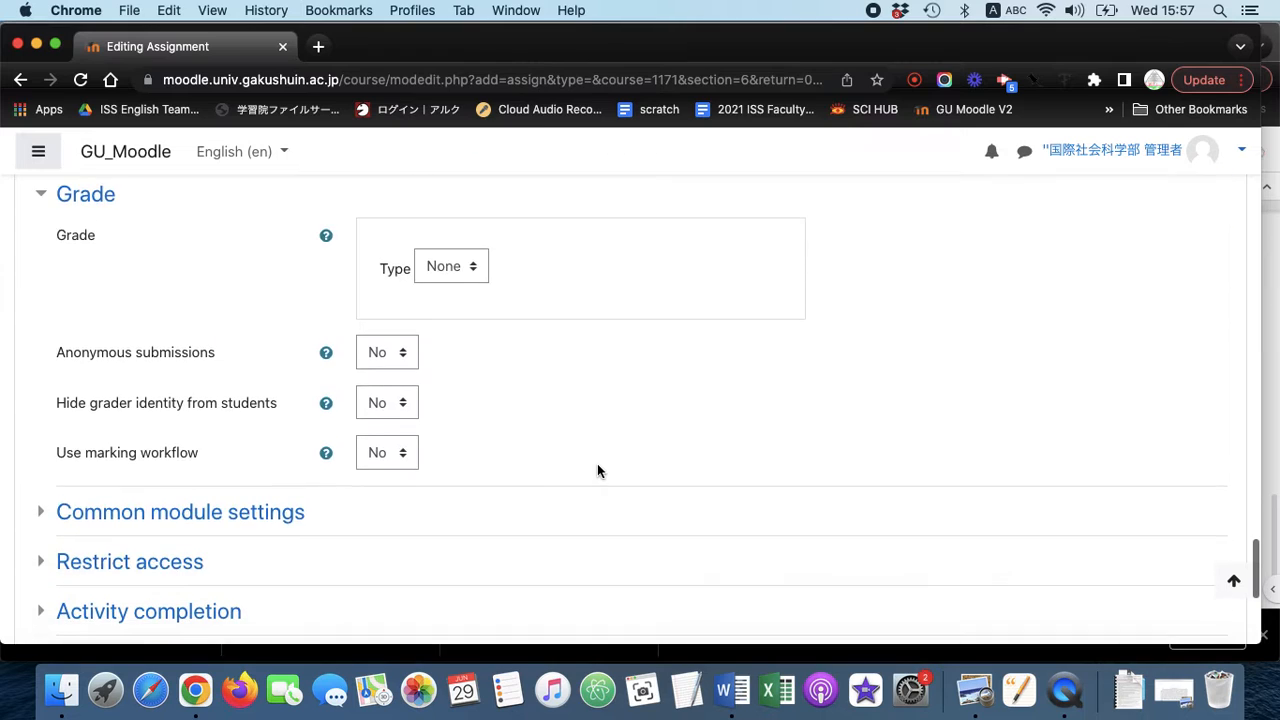
pyautogui.scroll(-5, 597, 471)
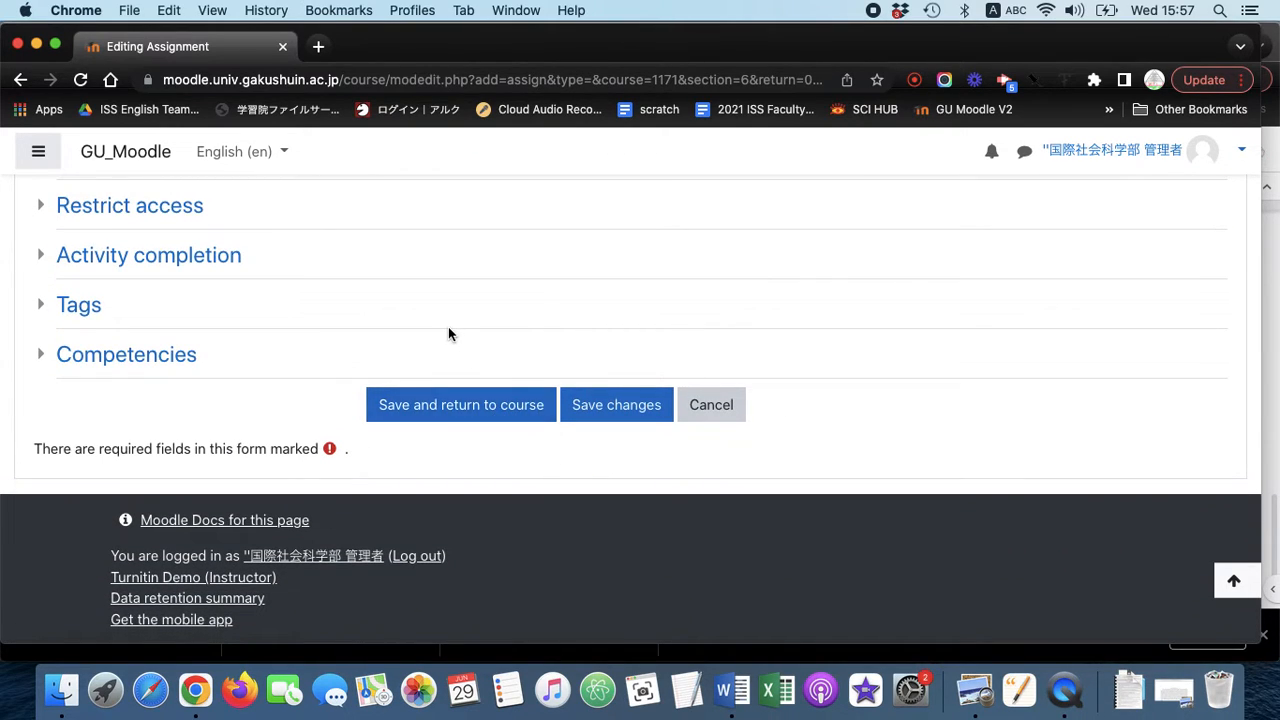
pyautogui.scroll(2, 448, 334)
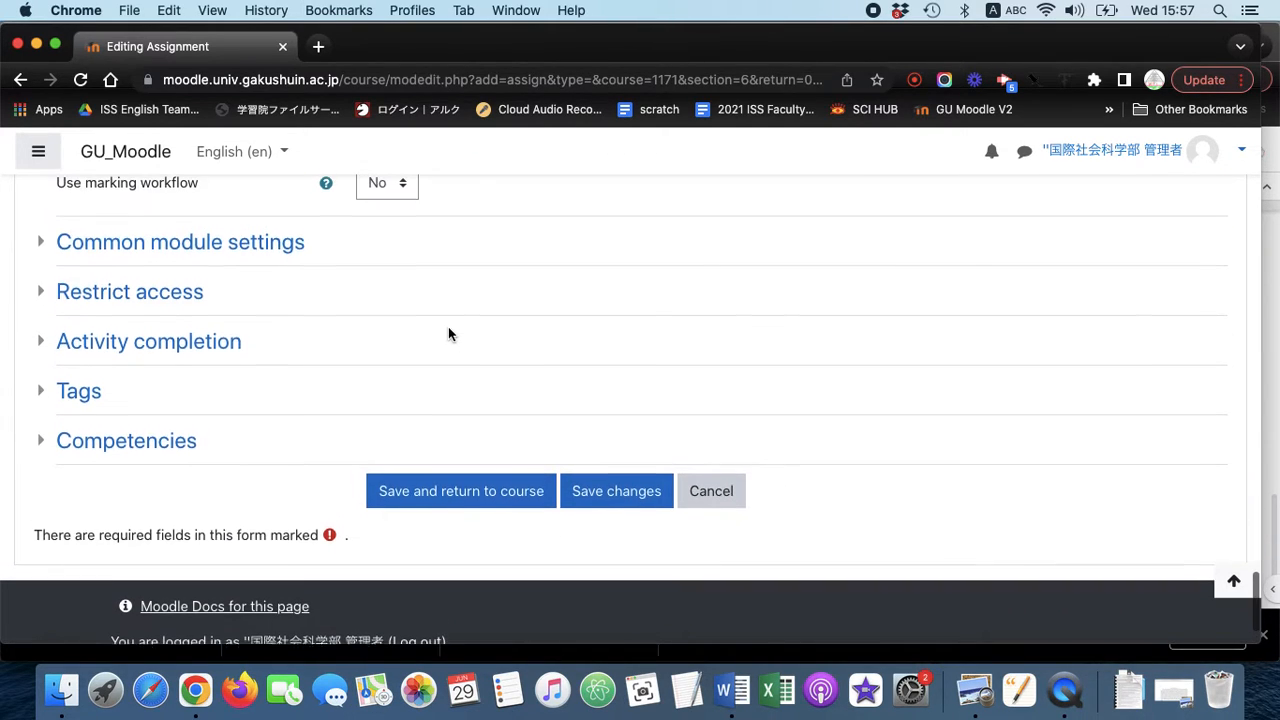
pyautogui.click(567, 493)
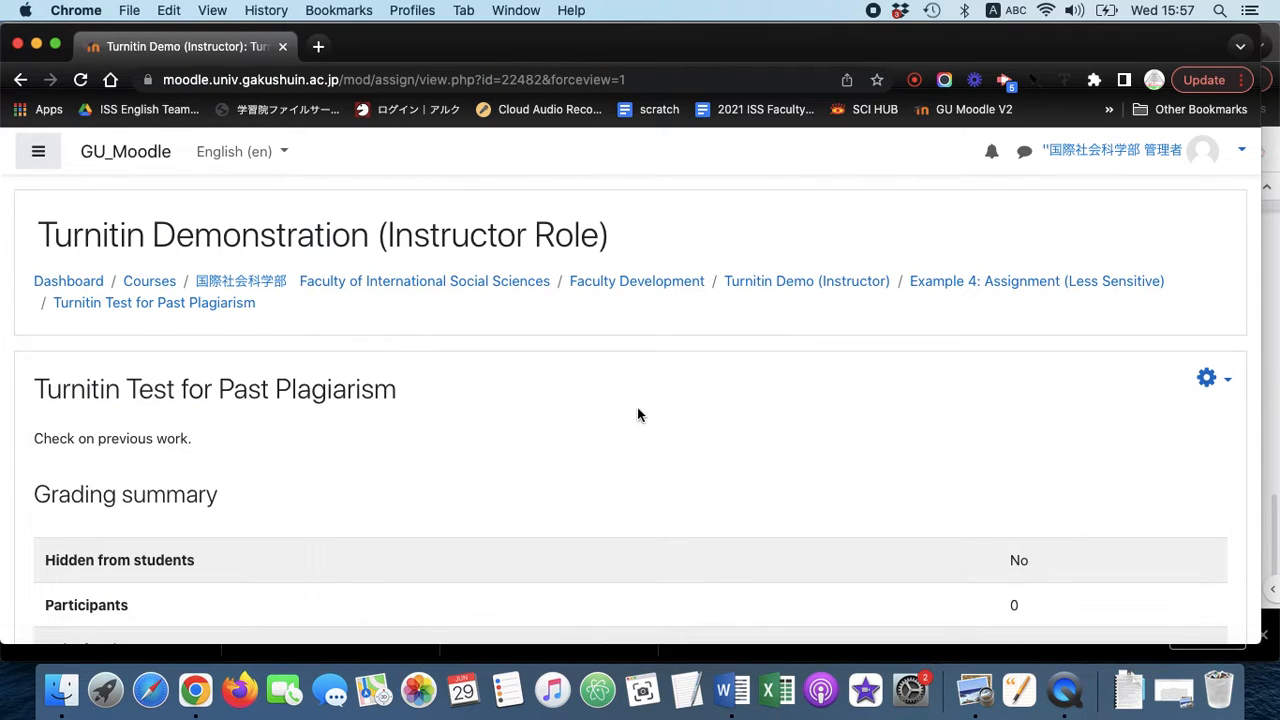
# Step: Return to the Example 4: Assignment (Less Sensitive) section and hide the Turnitin Test for Past Plagiarism assignment from students
pyautogui.click(967, 283)
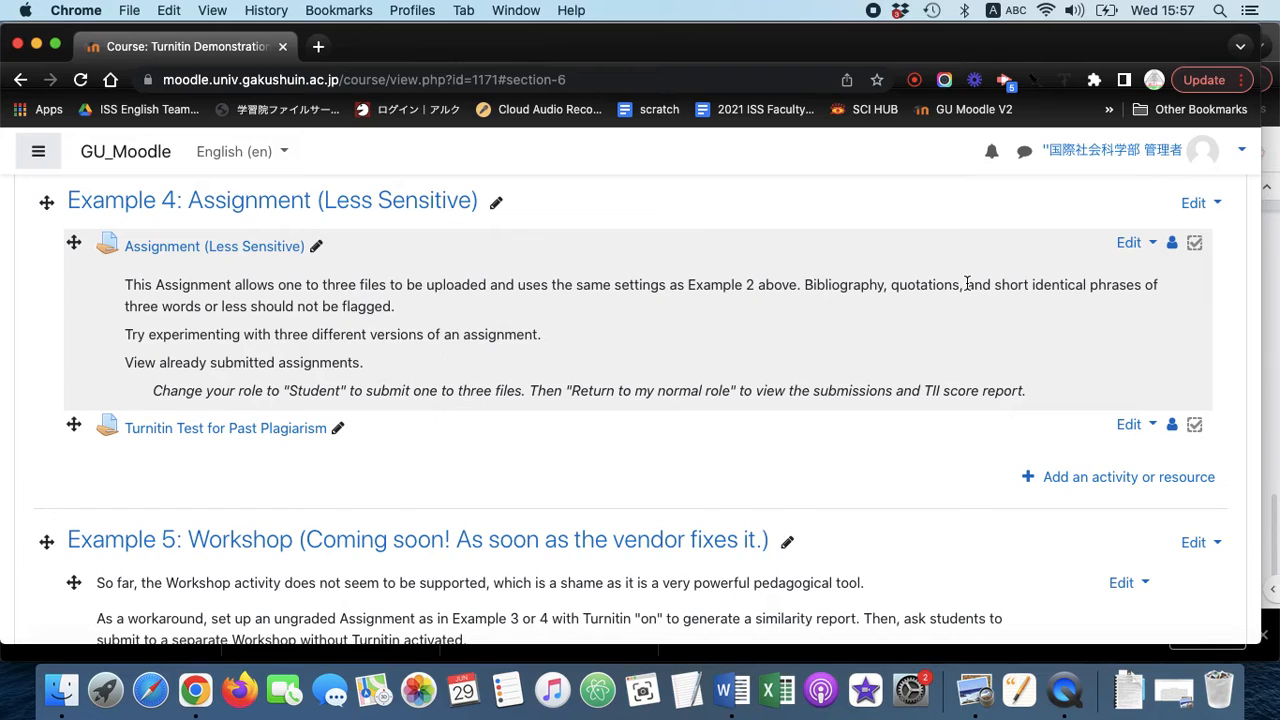
pyautogui.click(1124, 429)
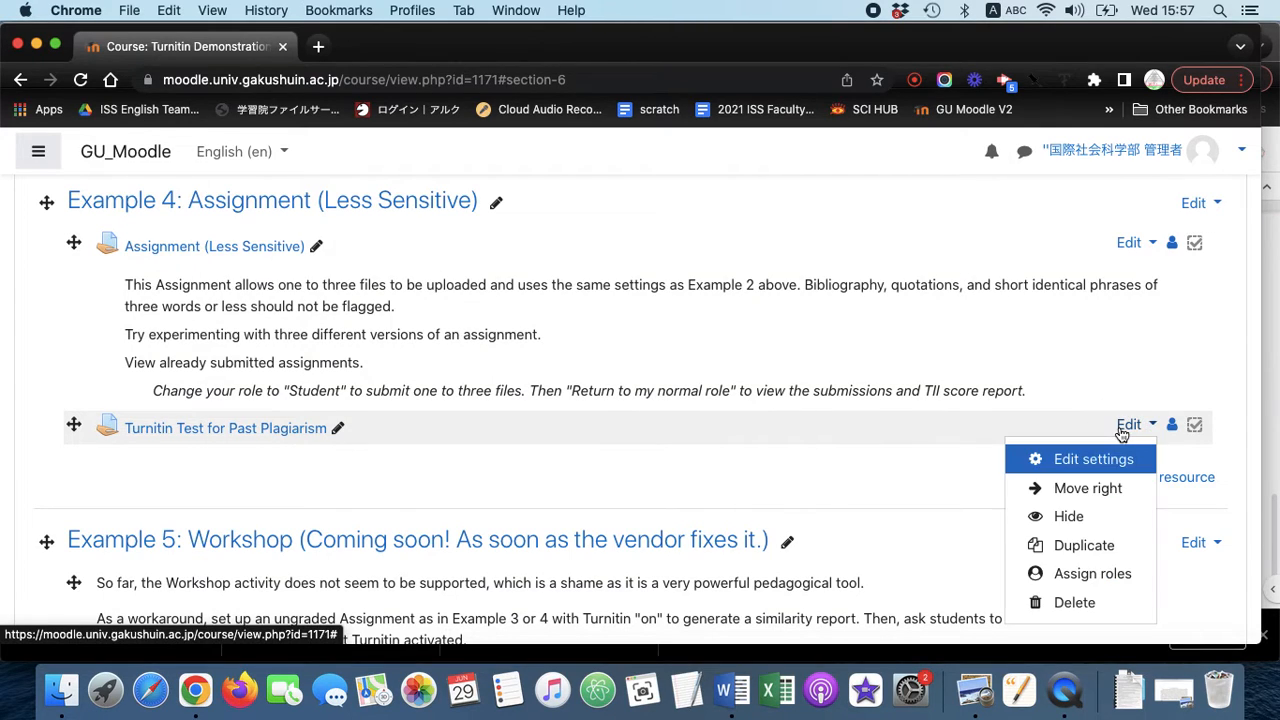
pyautogui.click(1072, 519)
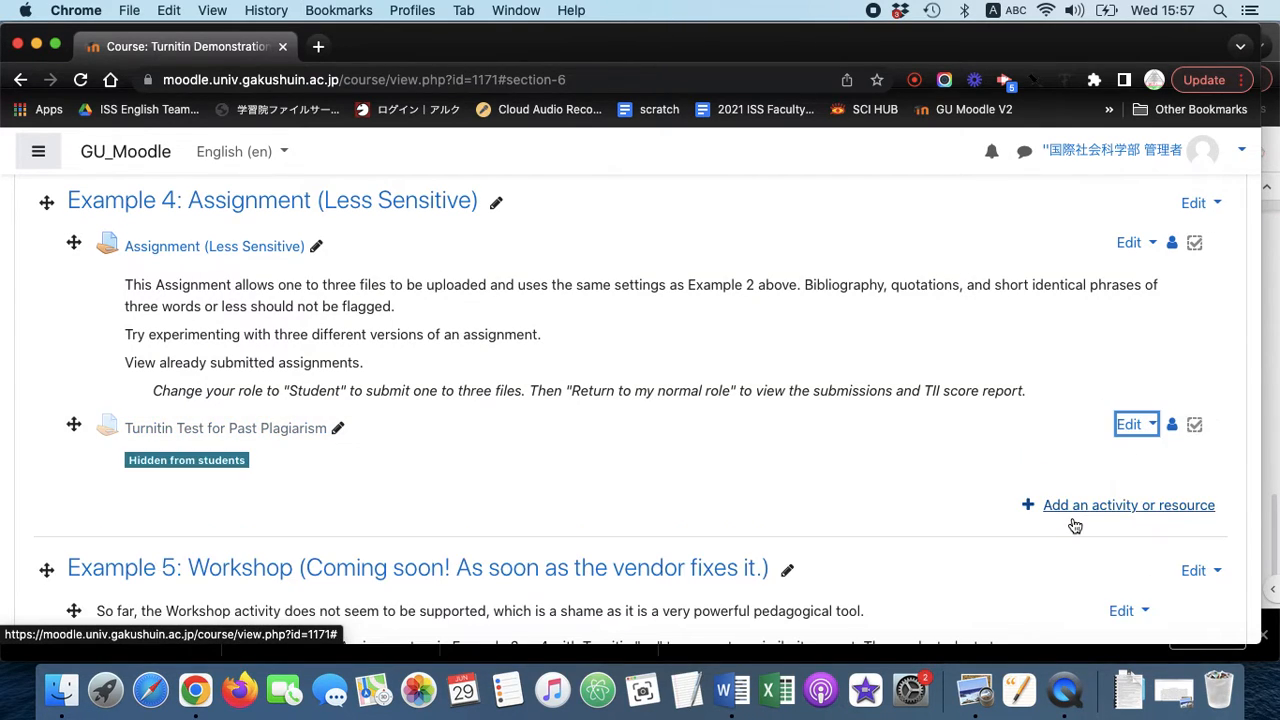